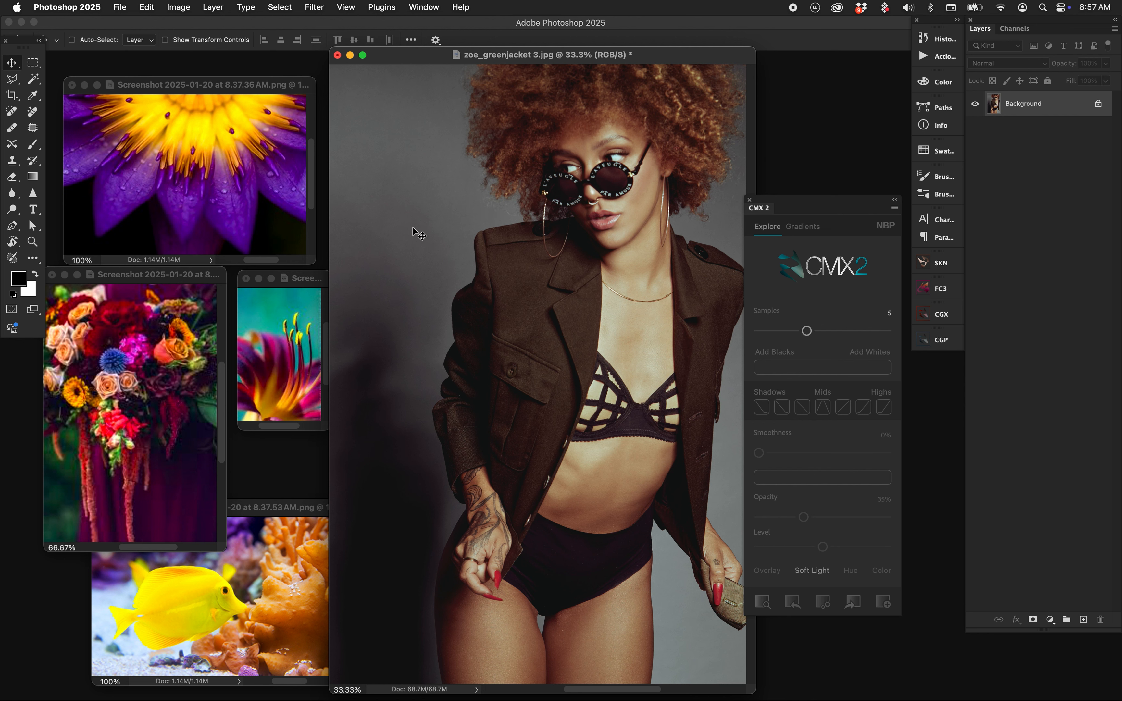
Step: Look over the open purple flower, bouquet, lily and yellow fish reference images
left_click(220, 215)
left_click(180, 421)
left_click(268, 372)
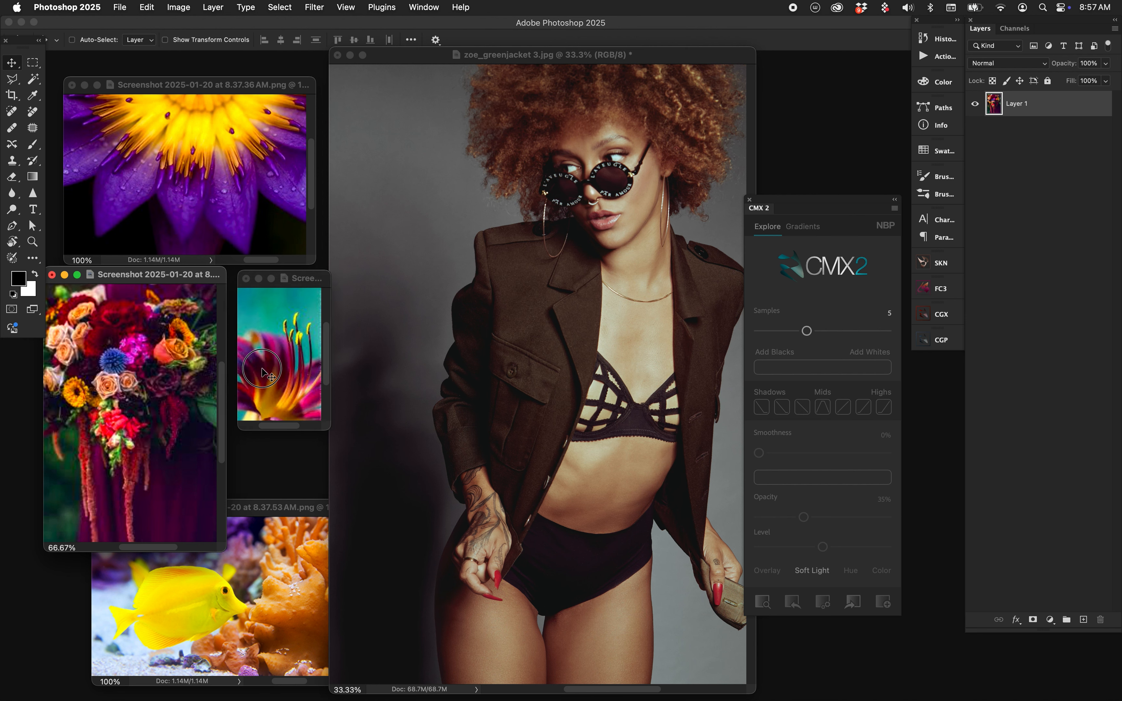
left_click(271, 569)
left_click(271, 404)
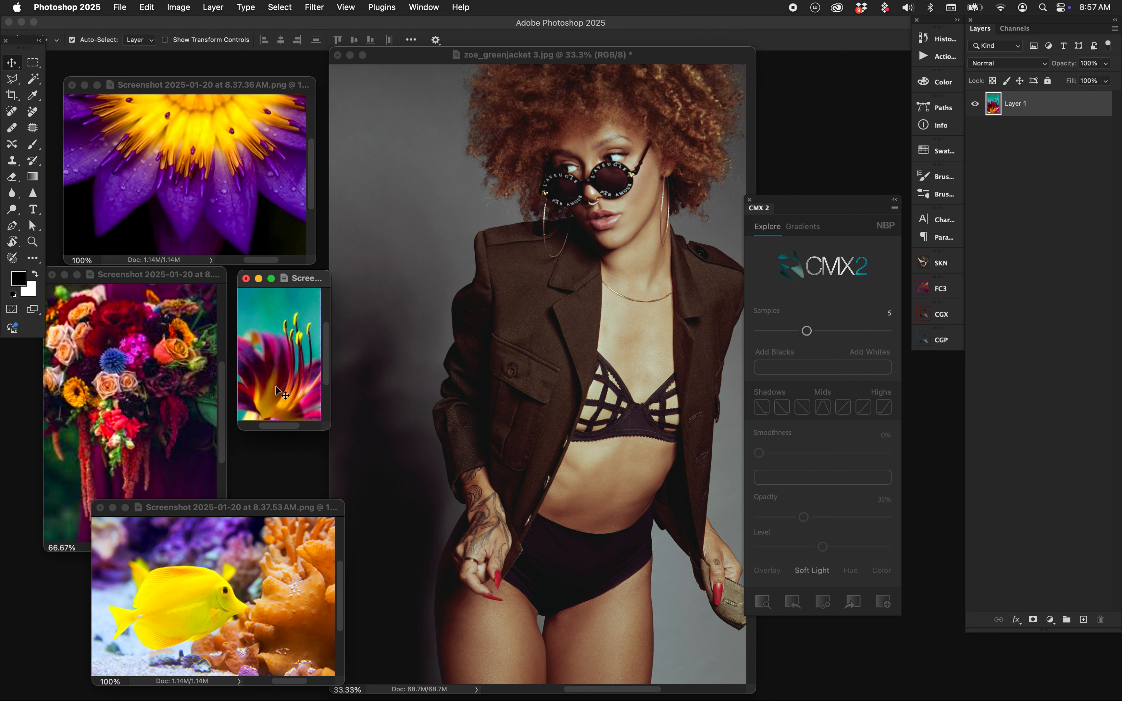
key("super+equal")
key("super+equal")
key("super+equal")
key("super+minus")
key("super+minus")
key("super+minus")
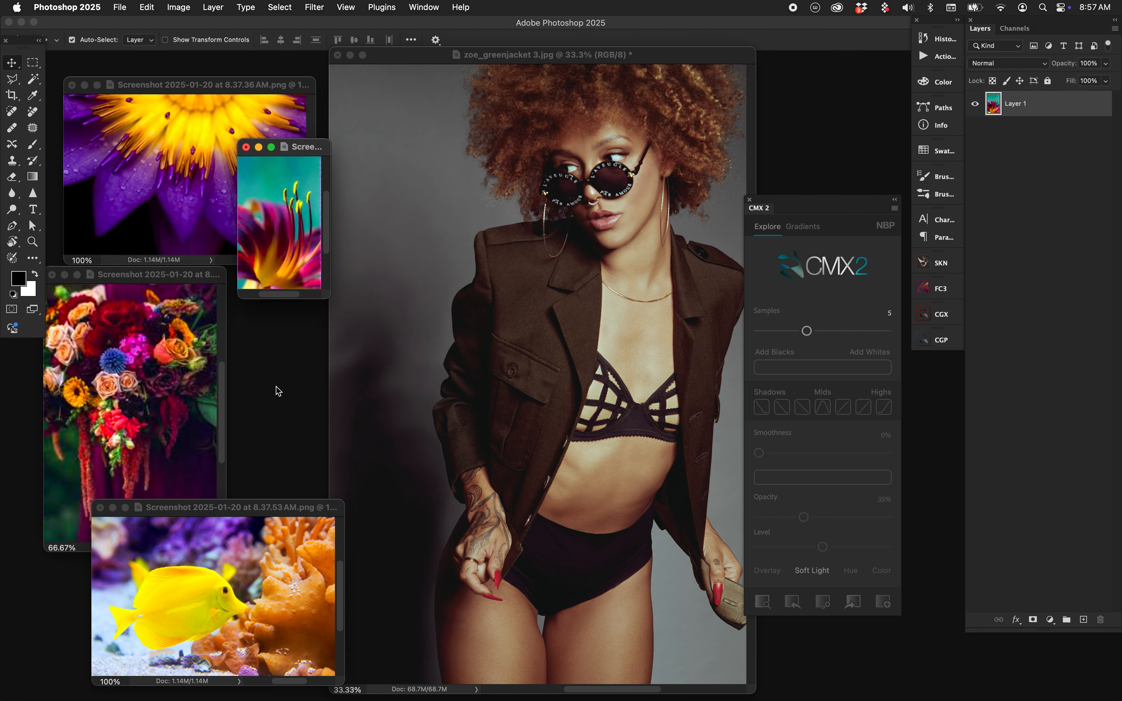
left_click_drag(310, 154, 306, 305)
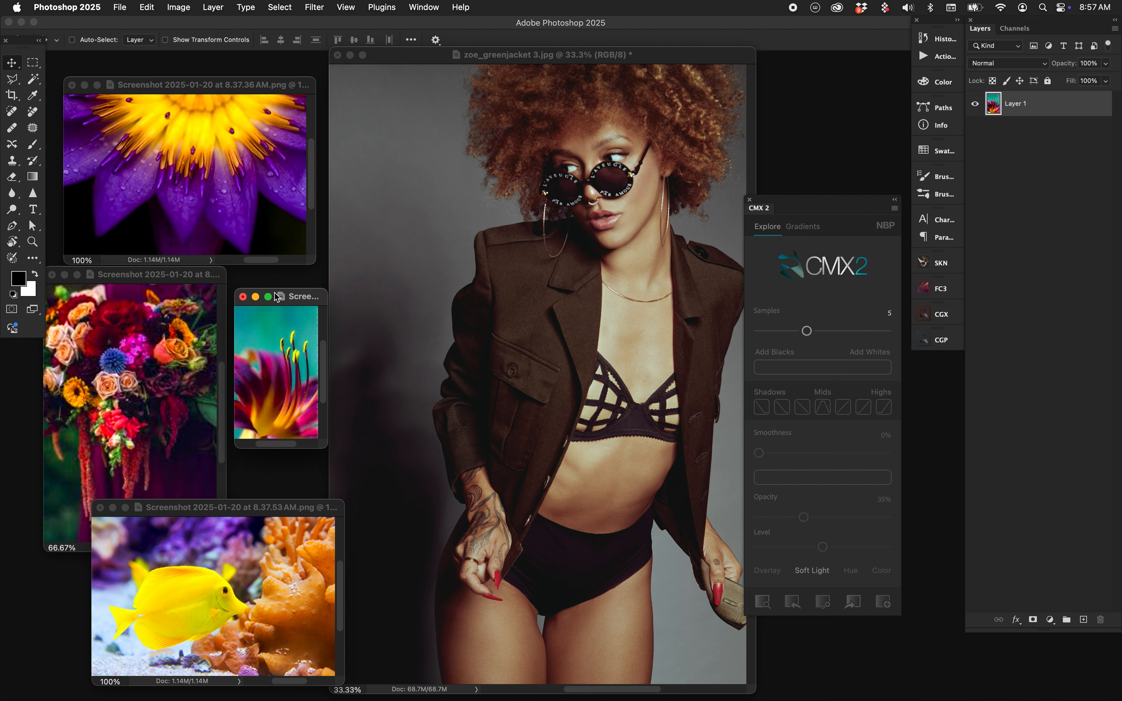
Step: Sample the bouquet image's colours into the CMX 2 palette and place the bouquet beside the palette for comparison
left_click_drag(188, 280, 208, 260)
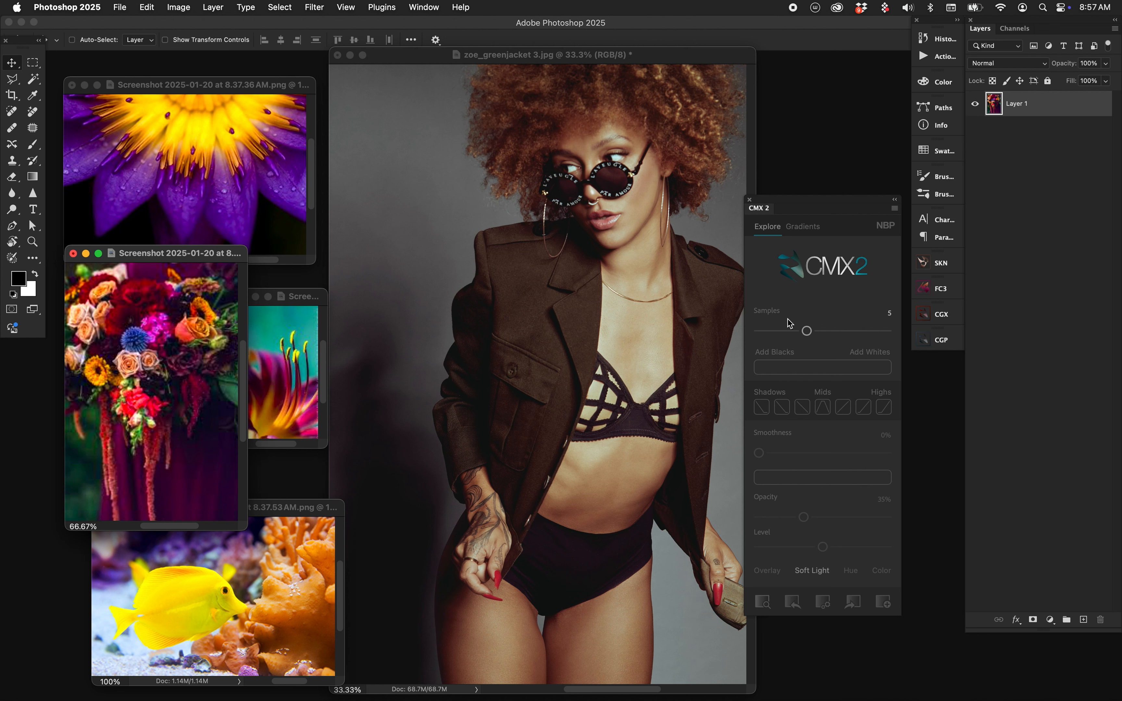
left_click(759, 602)
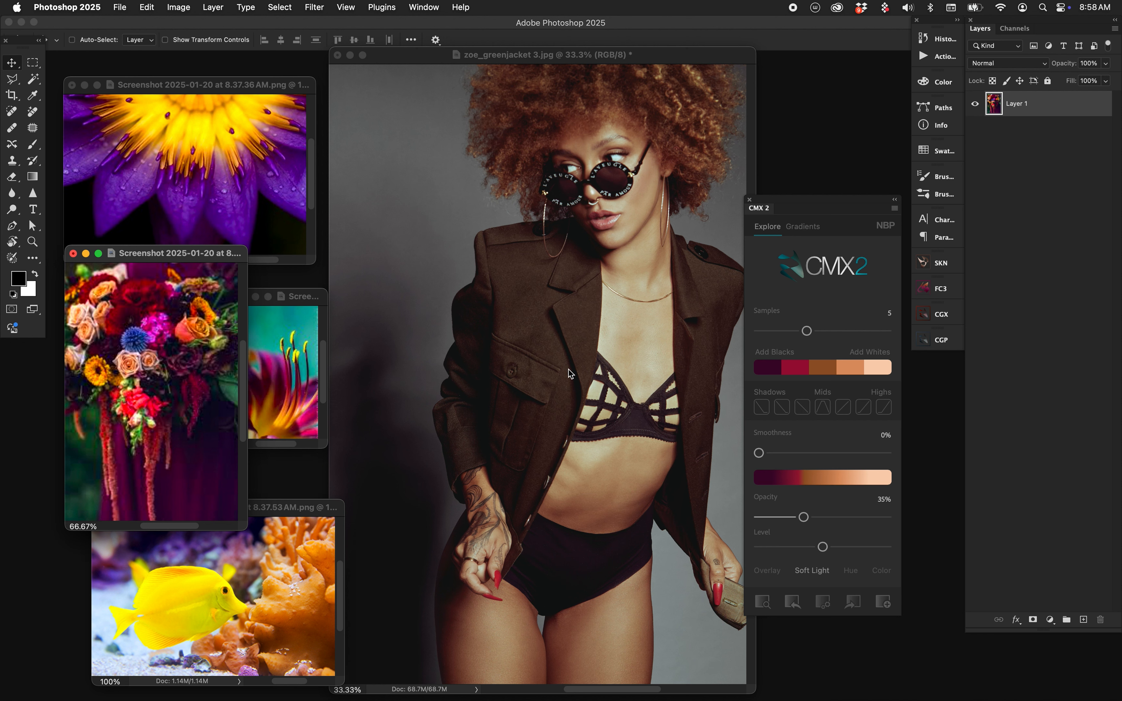
left_click_drag(156, 253, 631, 276)
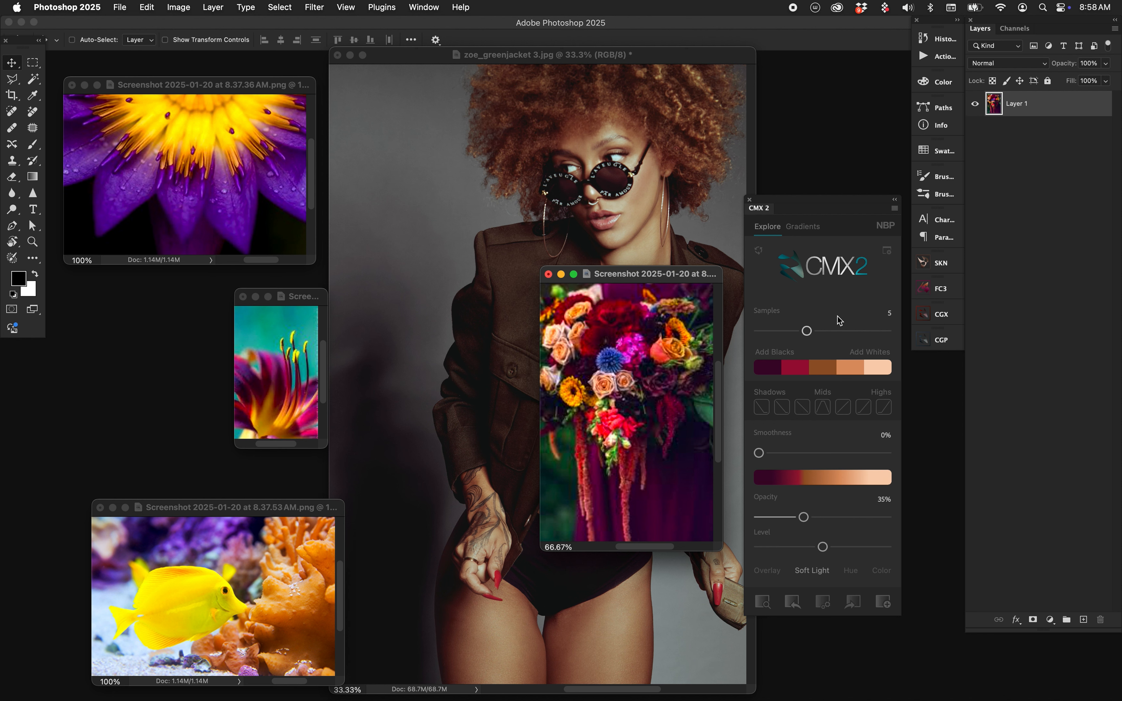
Step: Try the bouquet palette with 9 and 10 colour samples, and move the bouquet image back beside the other references
left_click_drag(807, 336, 870, 330)
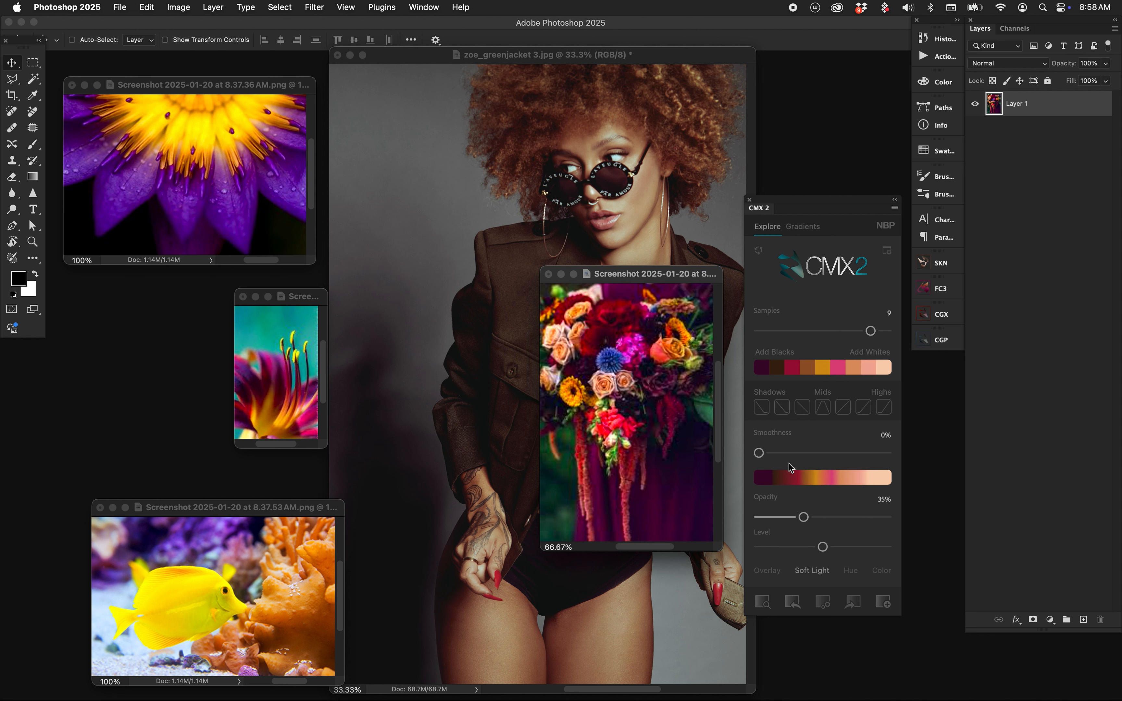
left_click(873, 335)
left_click_drag(873, 335, 894, 334)
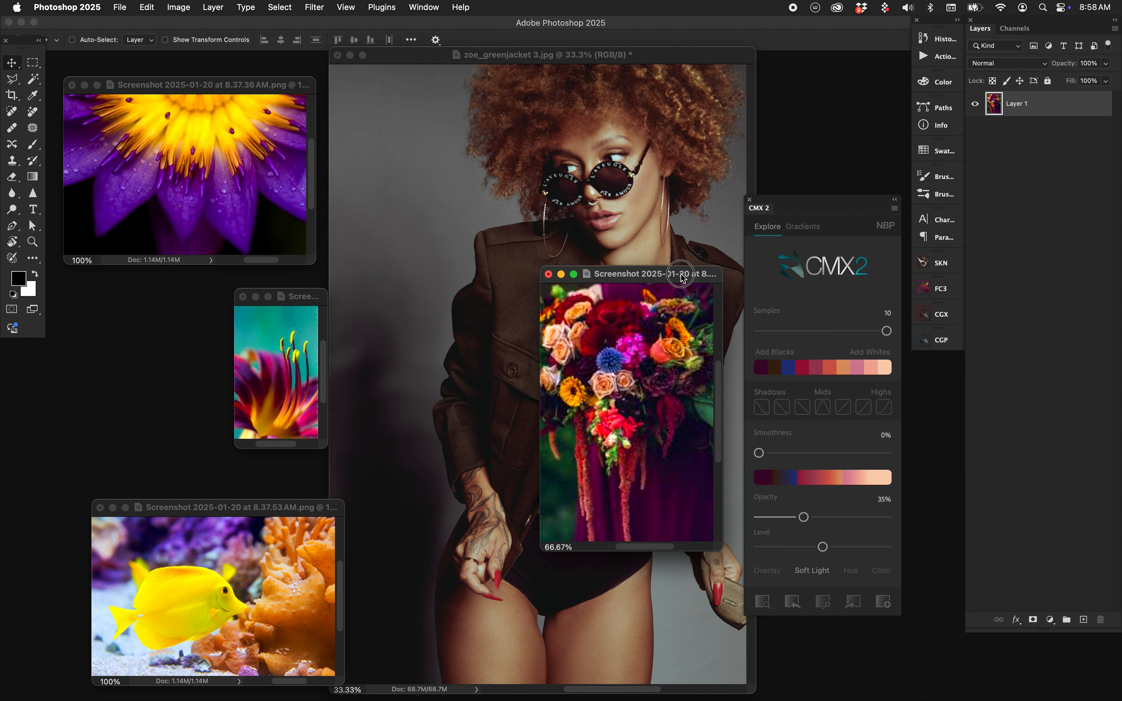
left_click_drag(678, 278, 200, 249)
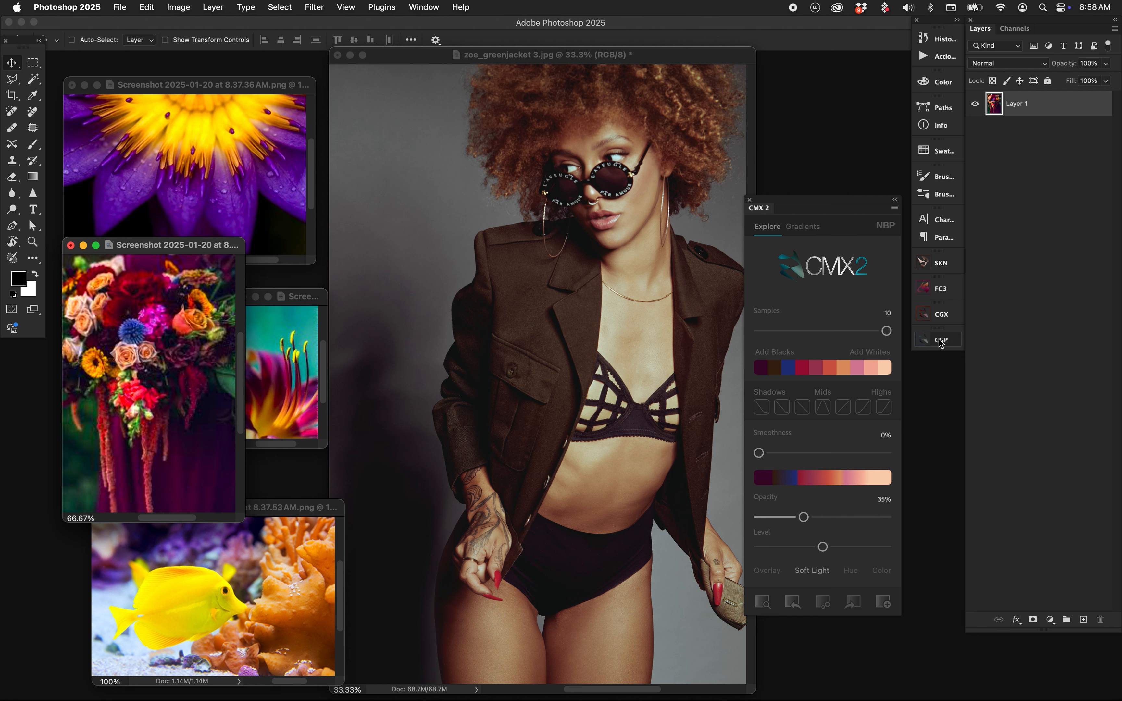
Step: Set the bouquet palette to 6 samples and the gradient's smoothness to 33%
left_click_drag(887, 331, 823, 333)
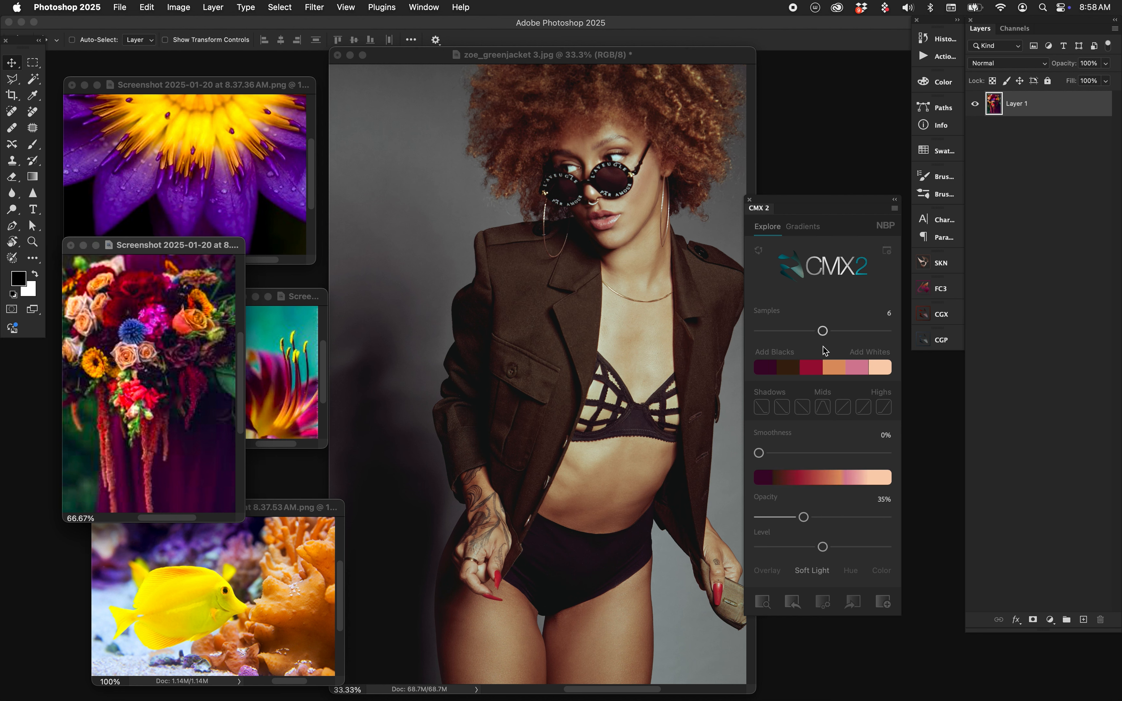
left_click(759, 453)
left_click_drag(759, 455, 802, 456)
Step: Apply the CMX 2 gradient to the portrait and compare it with the original by toggling the CMX 2 group's visibility
left_click(555, 70)
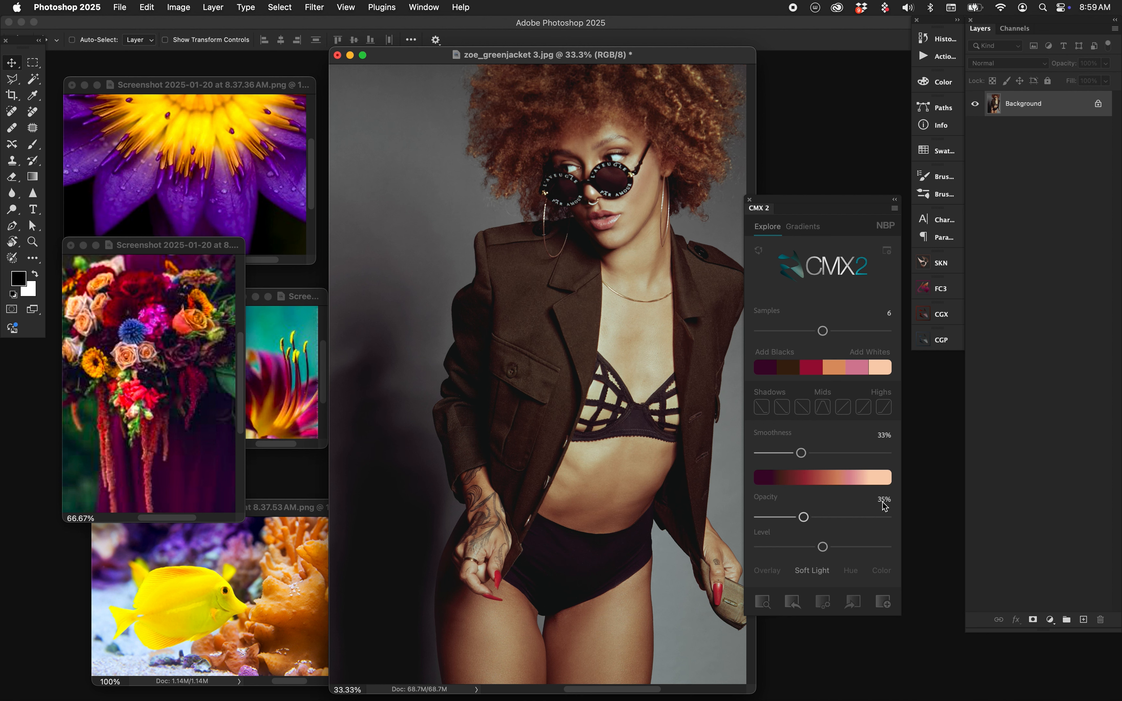
left_click(793, 602)
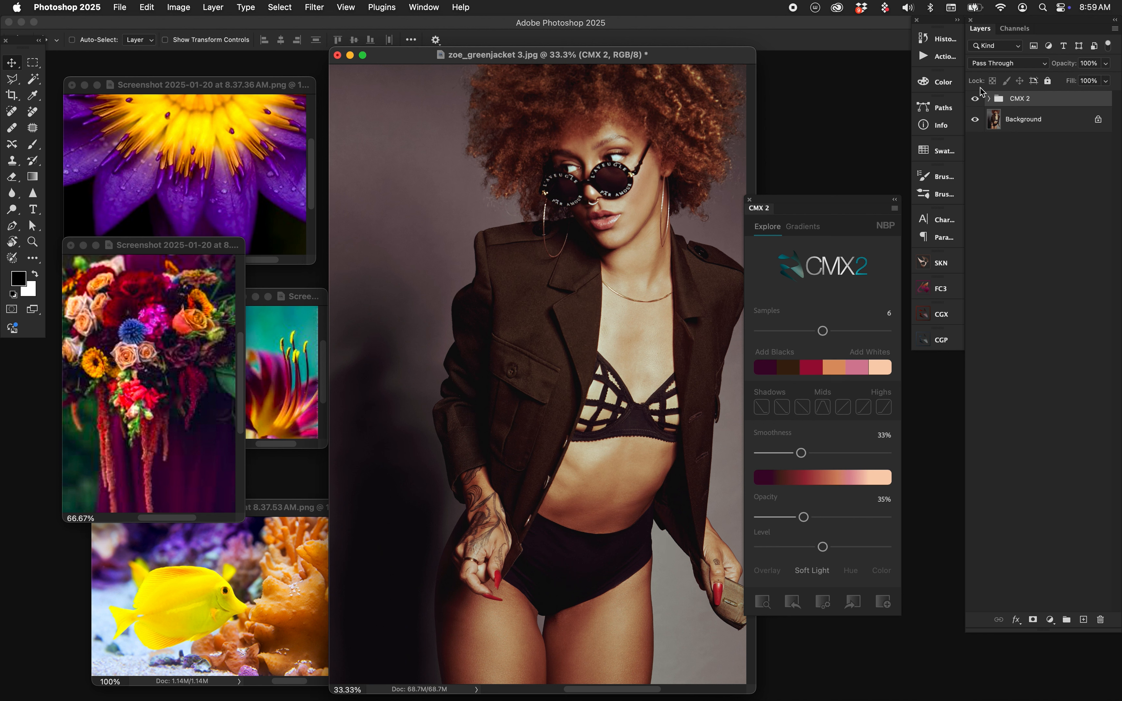
left_click(975, 99)
left_click(975, 98)
left_click(975, 99)
left_click(975, 99)
Step: Set the gradient effect's opacity to 56% and check it against the original portrait
left_click_drag(808, 524, 835, 522)
left_click(976, 100)
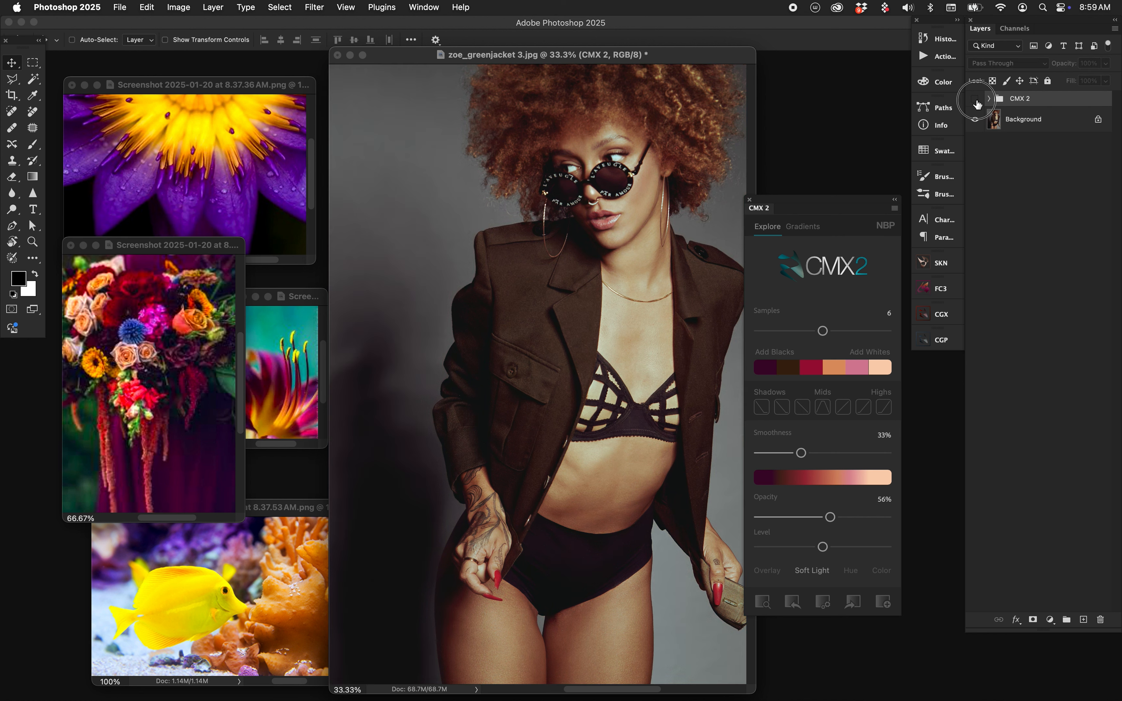
left_click(975, 100)
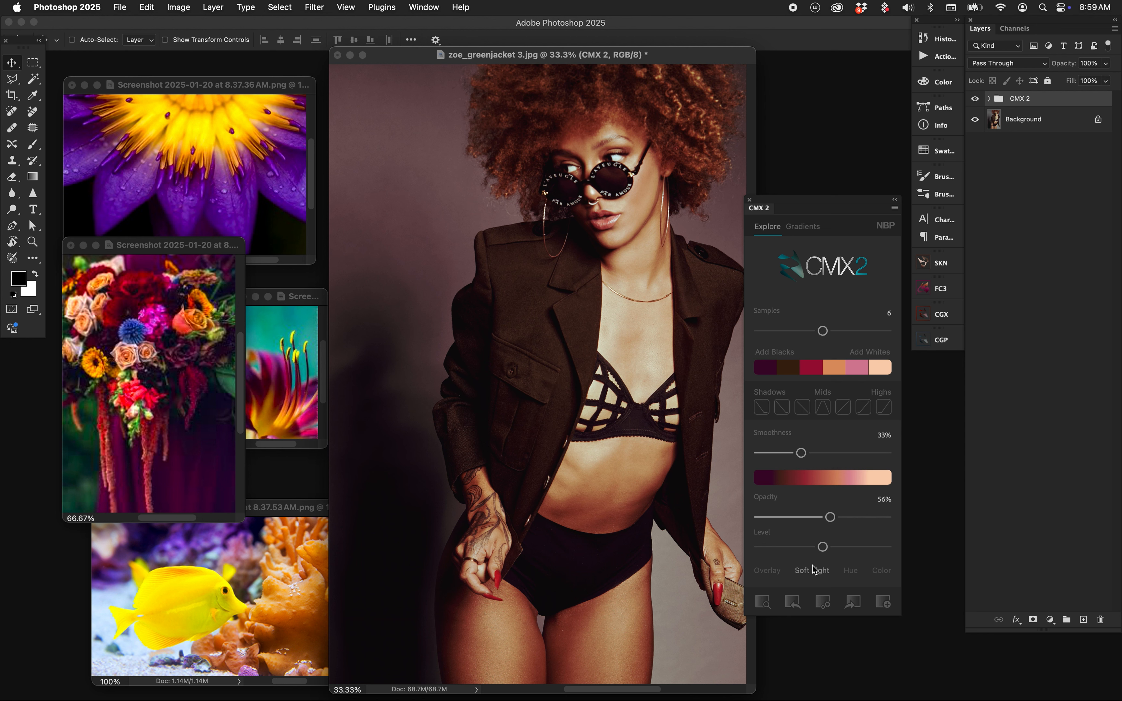
Step: Limit the effect to the tonal range just above Mids, set opacity to 94% and lower the level slightly below centre
mouse_move(825, 547)
left_mouse_down()
mouse_move(866, 547)
mouse_move(807, 548)
mouse_move(859, 551)
mouse_move(827, 551)
left_mouse_up()
left_click(842, 412)
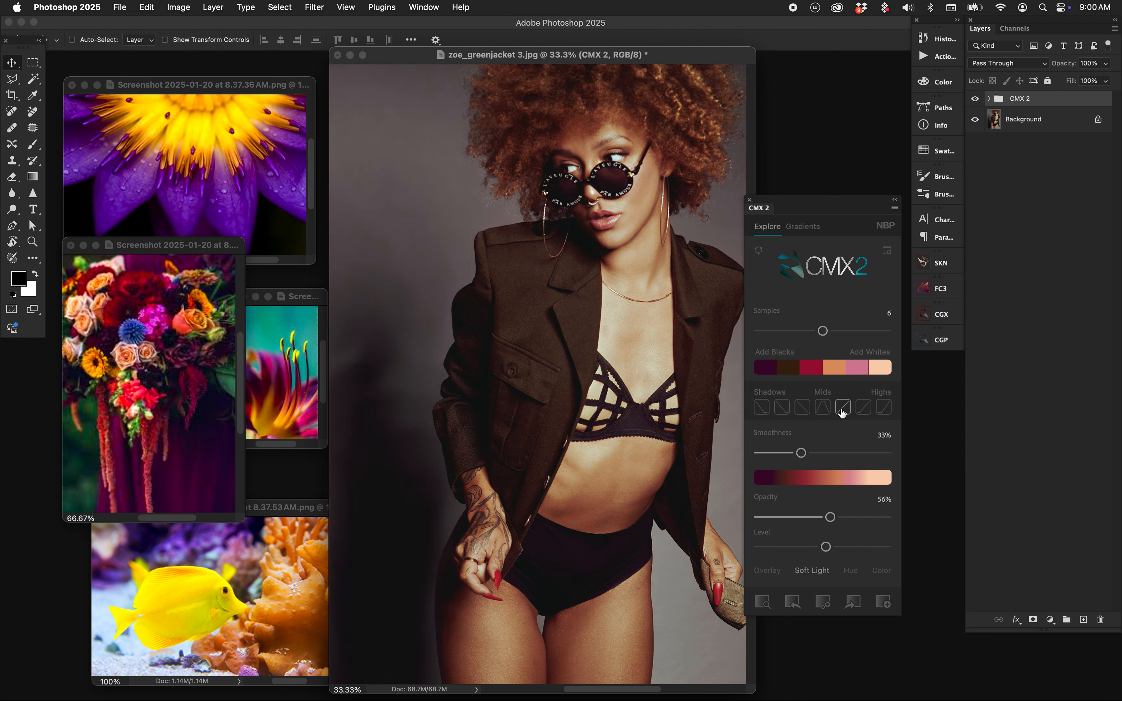
left_click_drag(831, 517, 879, 517)
left_click_drag(824, 548, 811, 548)
Step: Compare the graded portrait with the original and with the bouquet reference
left_click(974, 99)
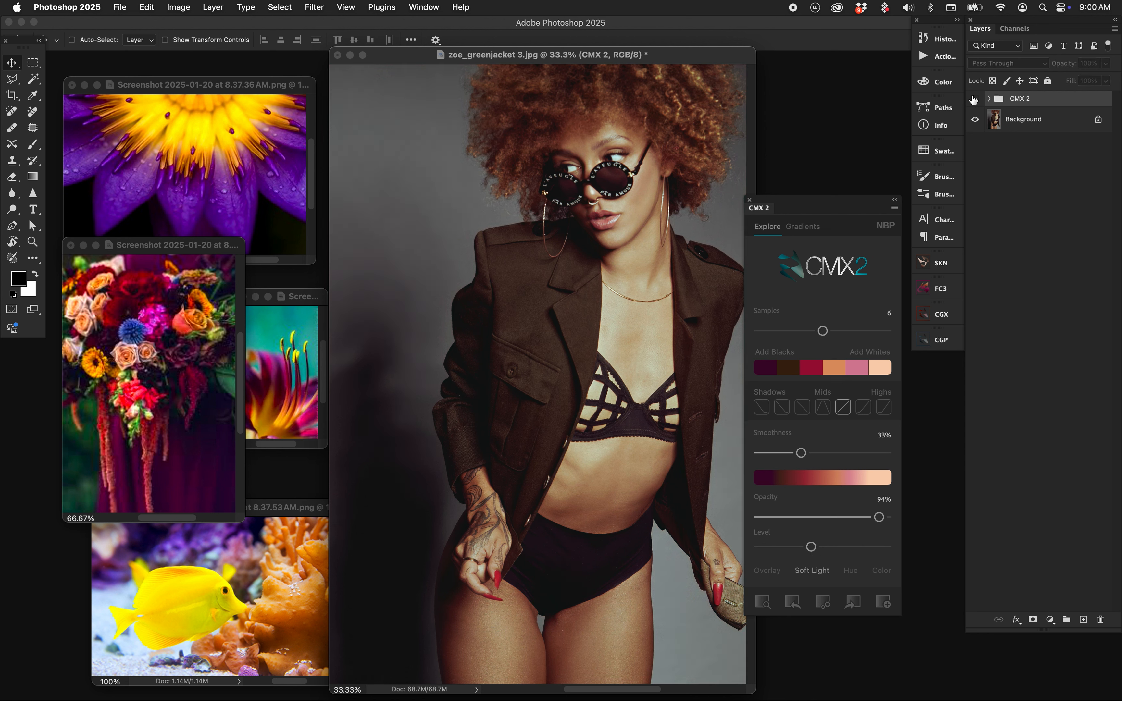
left_click(975, 98)
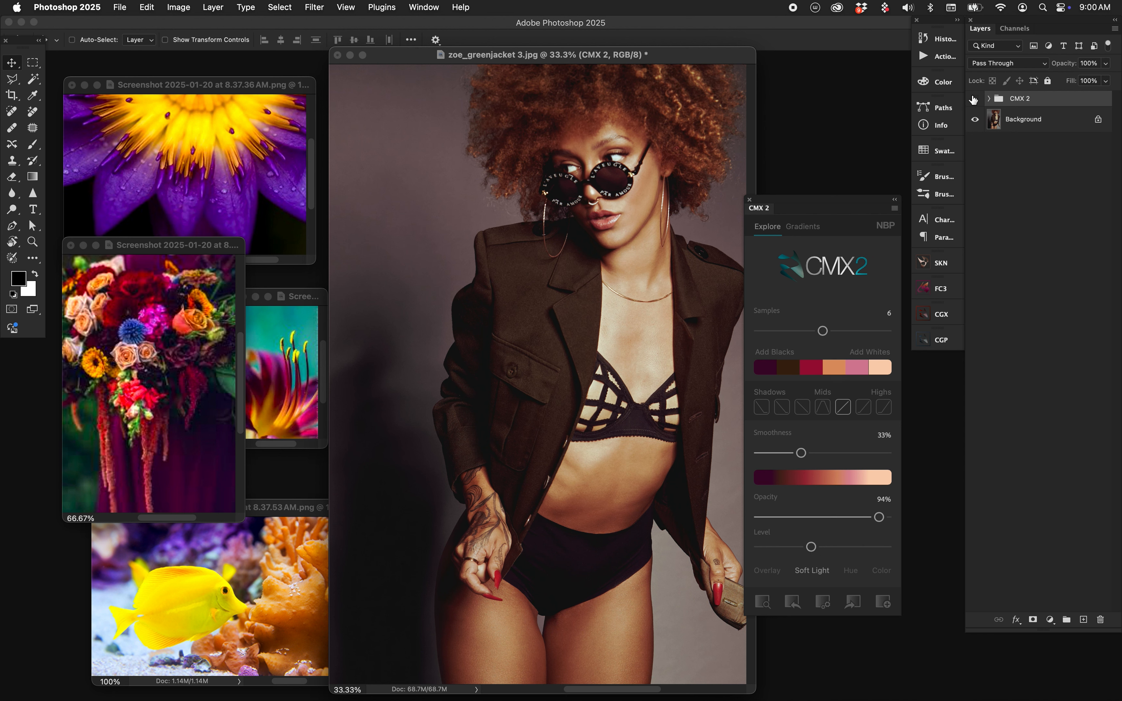
left_click(974, 99)
left_click(975, 98)
mouse_move(197, 244)
left_mouse_down()
mouse_move(415, 170)
mouse_move(203, 231)
left_mouse_up()
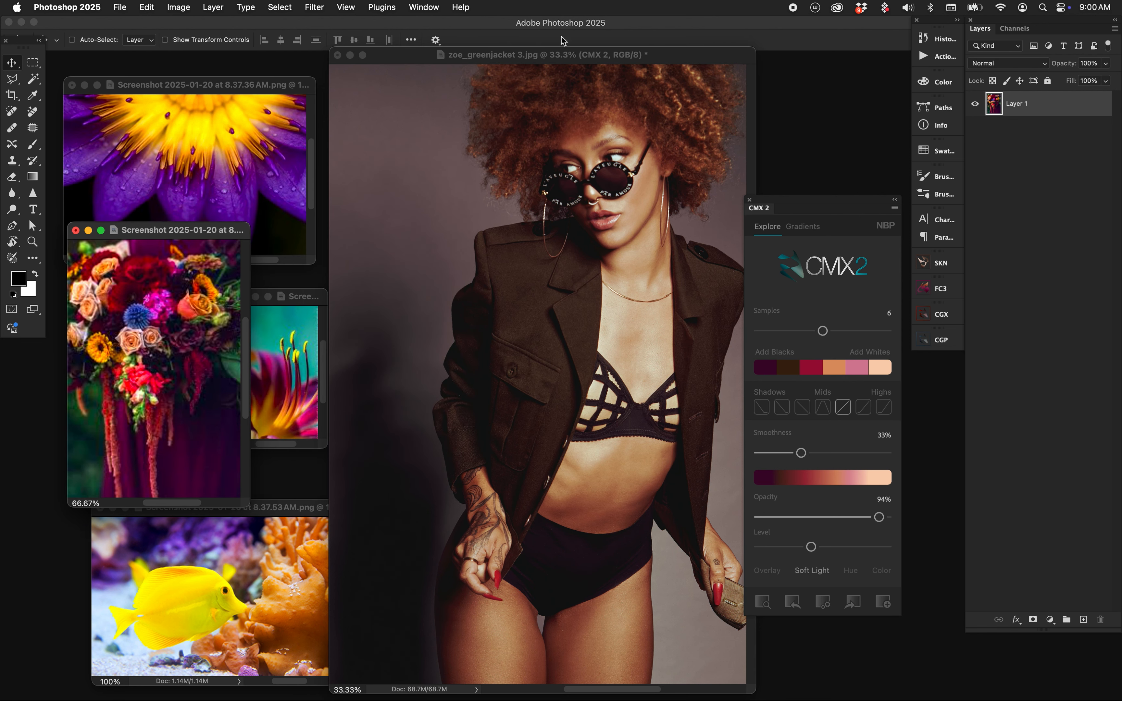
left_click(579, 55)
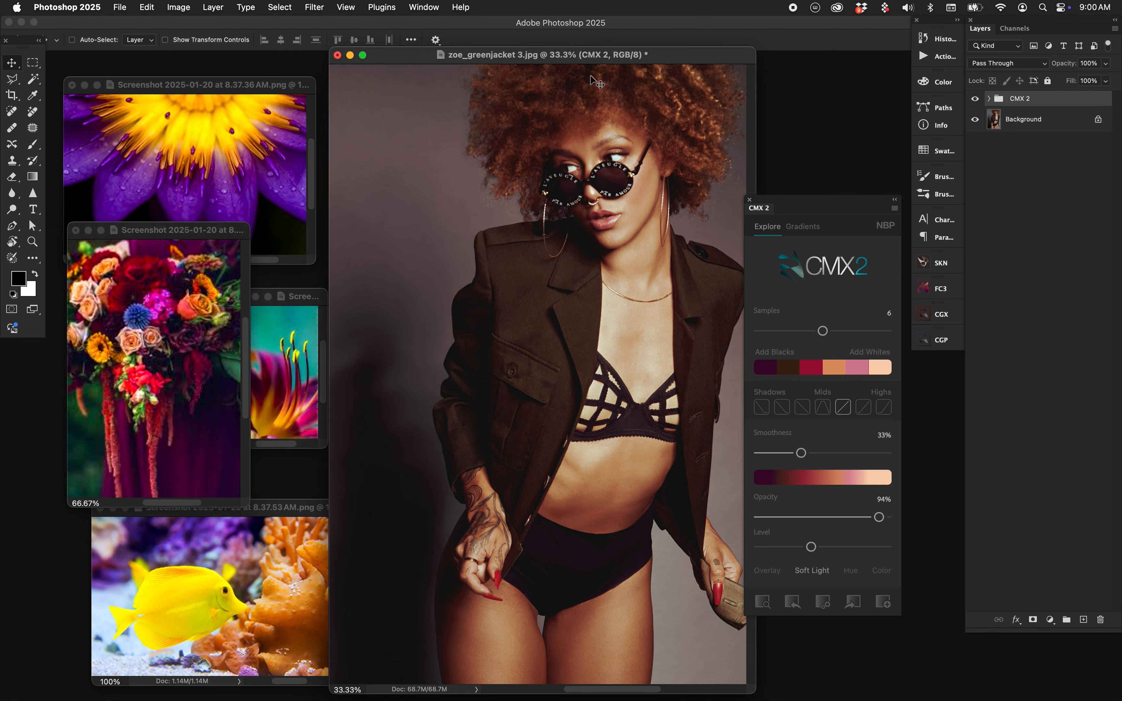
Step: Compare the grade with and without the tonal range limit, and against the original portrait
left_click(843, 410)
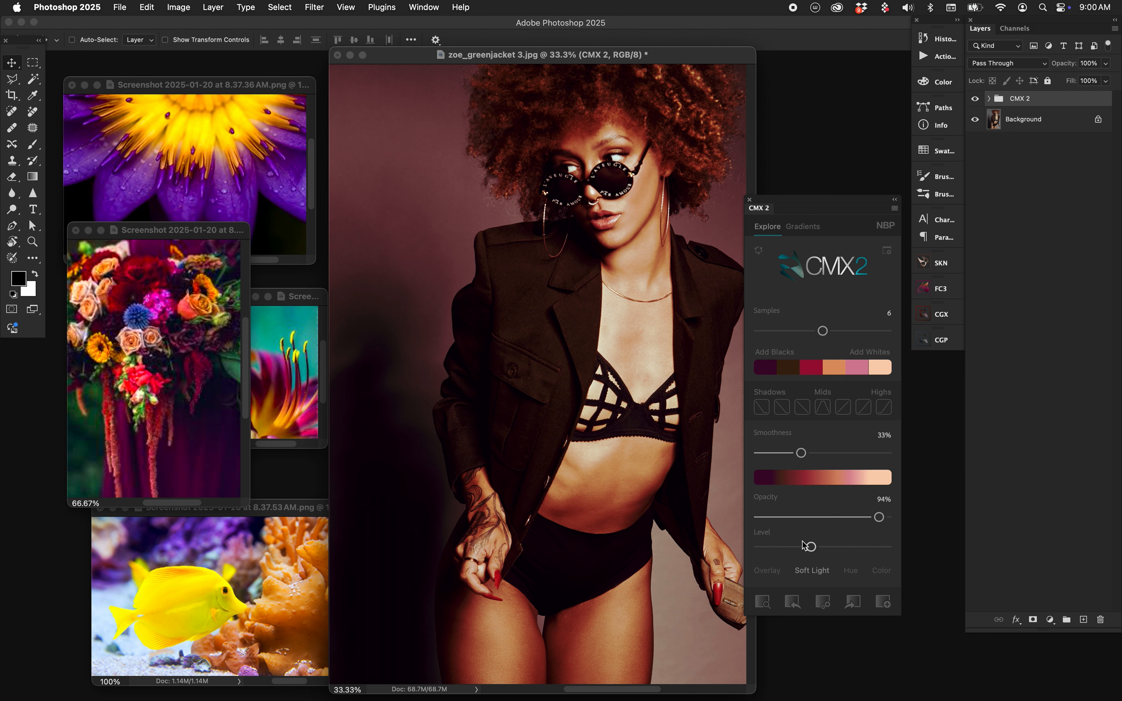
left_click(842, 407)
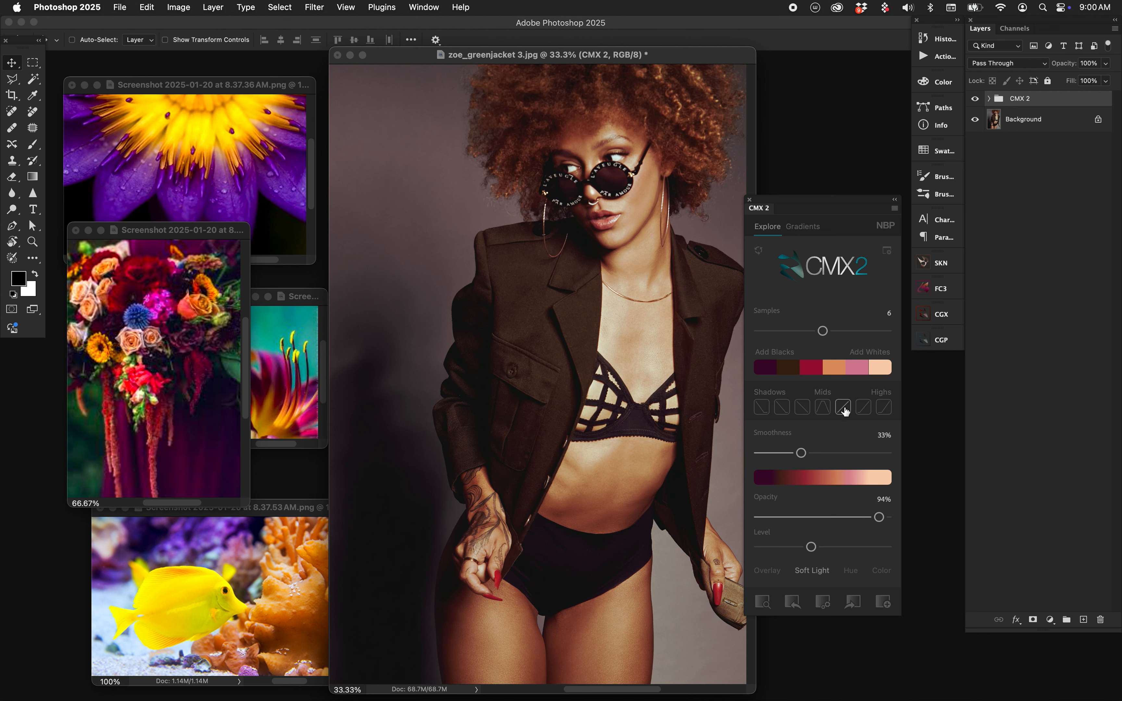
left_click(975, 101)
left_click(975, 101)
Step: Raise the portrait's palette to 10 samples and exclude the three red swatches in the middle from the gradient
left_click(144, 234)
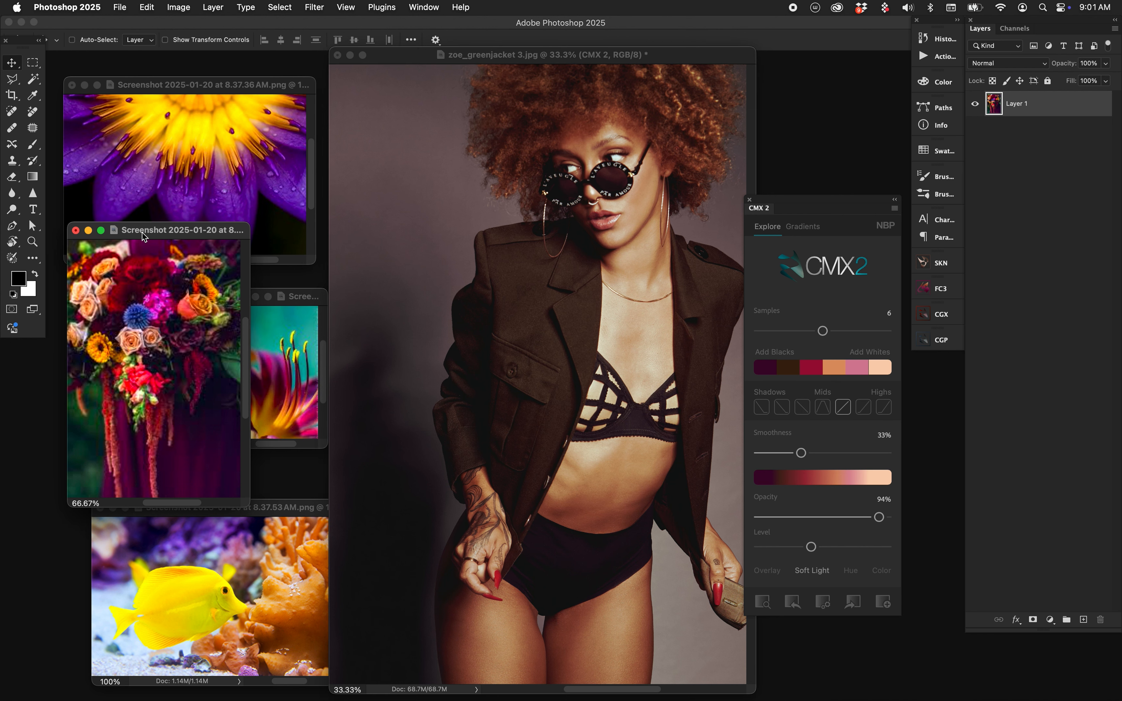
mouse_move(142, 233)
left_mouse_down()
mouse_move(319, 191)
mouse_move(350, 198)
mouse_move(493, 146)
mouse_move(141, 175)
mouse_move(141, 236)
left_mouse_up()
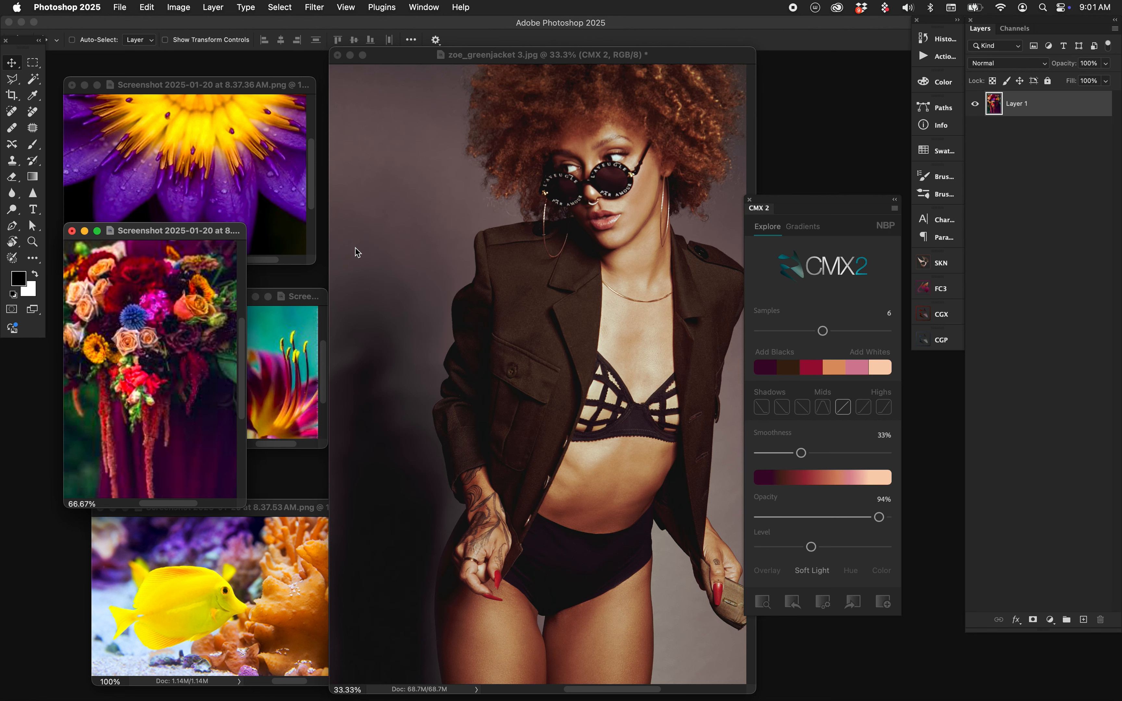
left_click(459, 186)
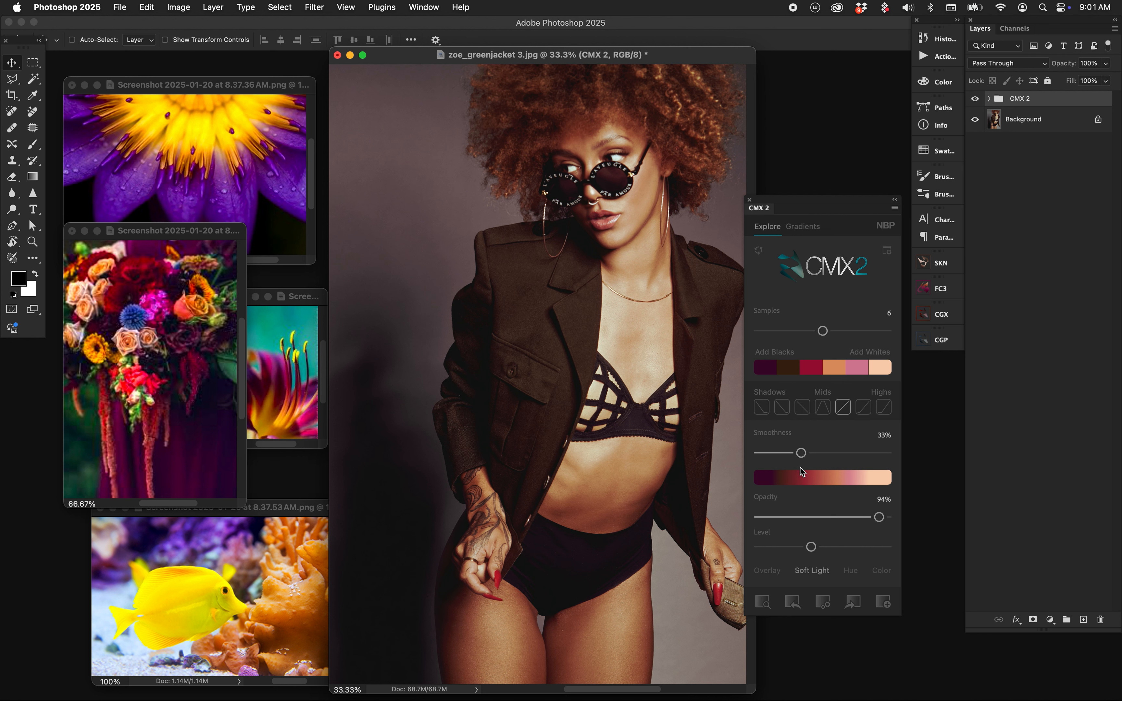
left_click(828, 333)
left_click_drag(828, 333, 887, 330)
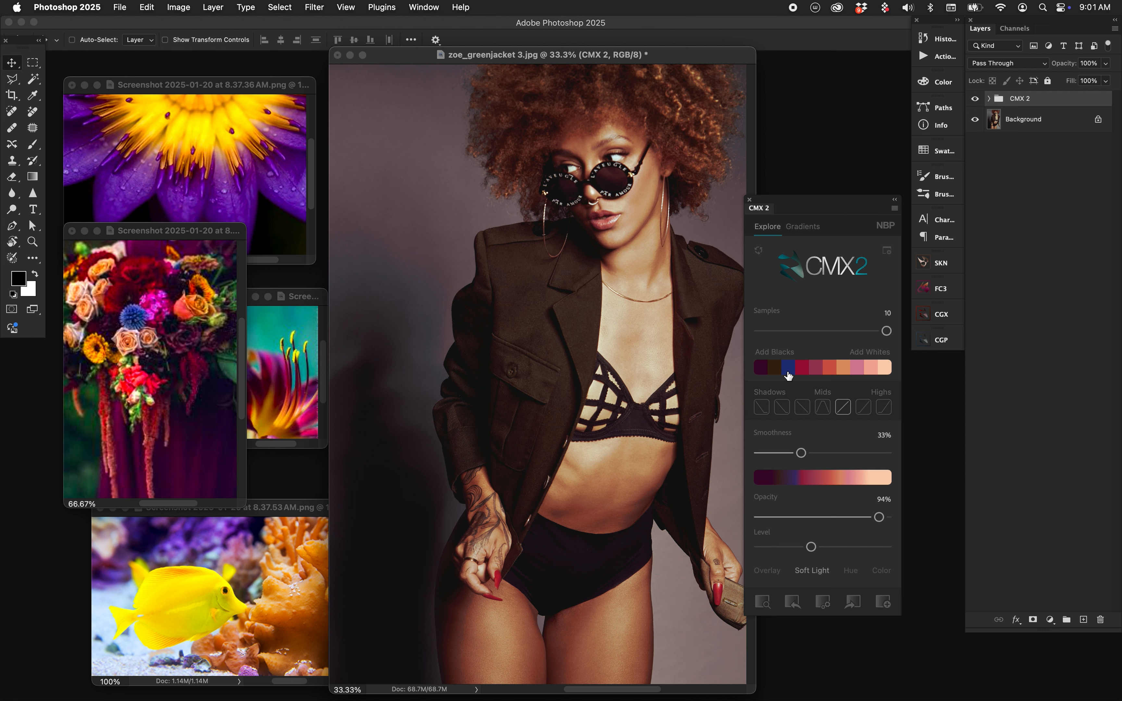
left_click(803, 375)
left_click(828, 370)
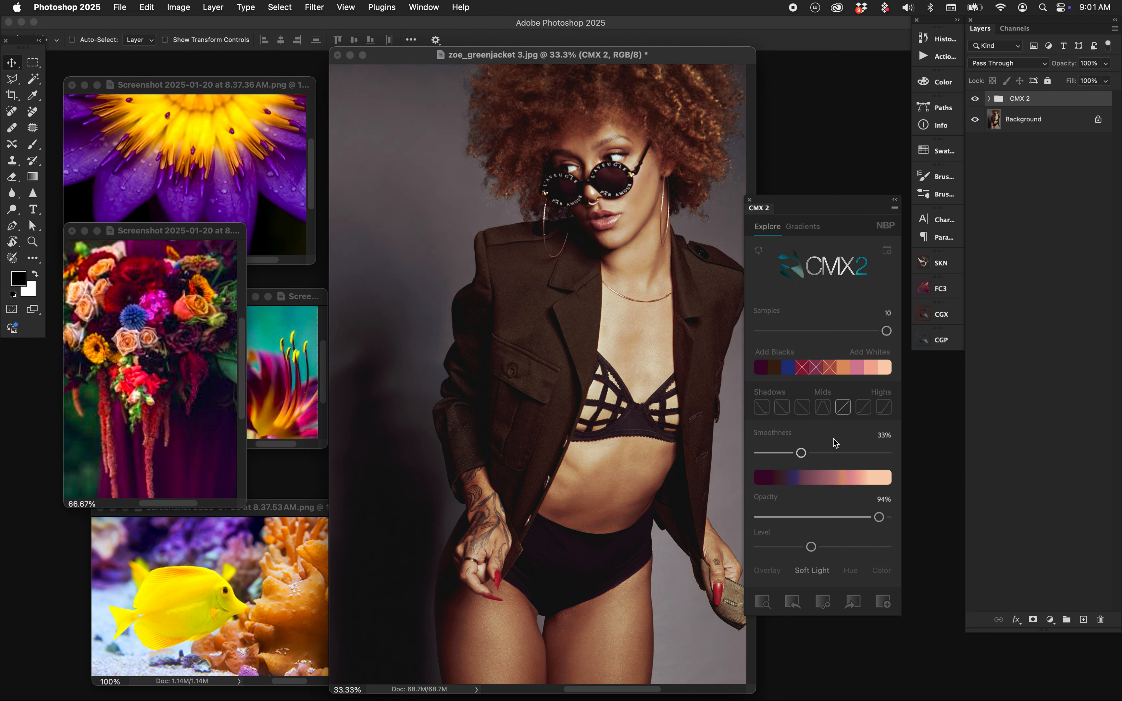
Step: Exclude the two darkest swatches from the gradient and set its smoothness to 84%
left_click_drag(805, 455, 828, 453)
left_click(761, 370)
left_click_drag(828, 453, 869, 455)
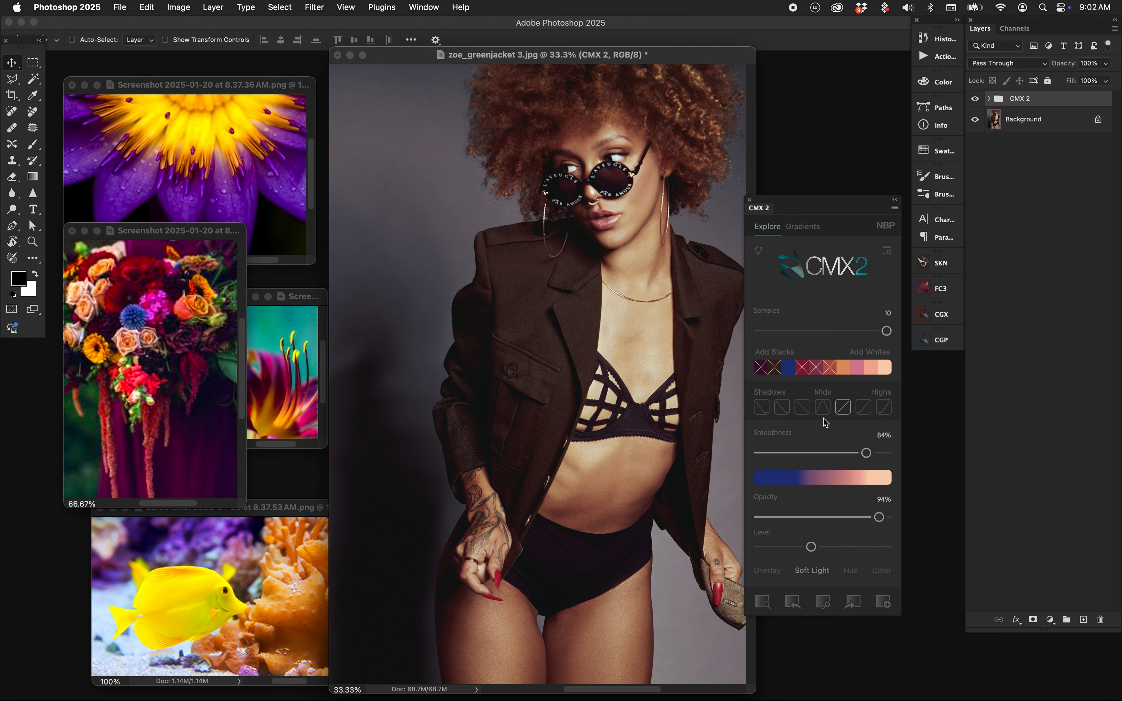
Step: Try including the crimson swatch again, exclude it once more, and remove the tonal range limit from the effect
left_click(803, 371)
left_click(801, 371)
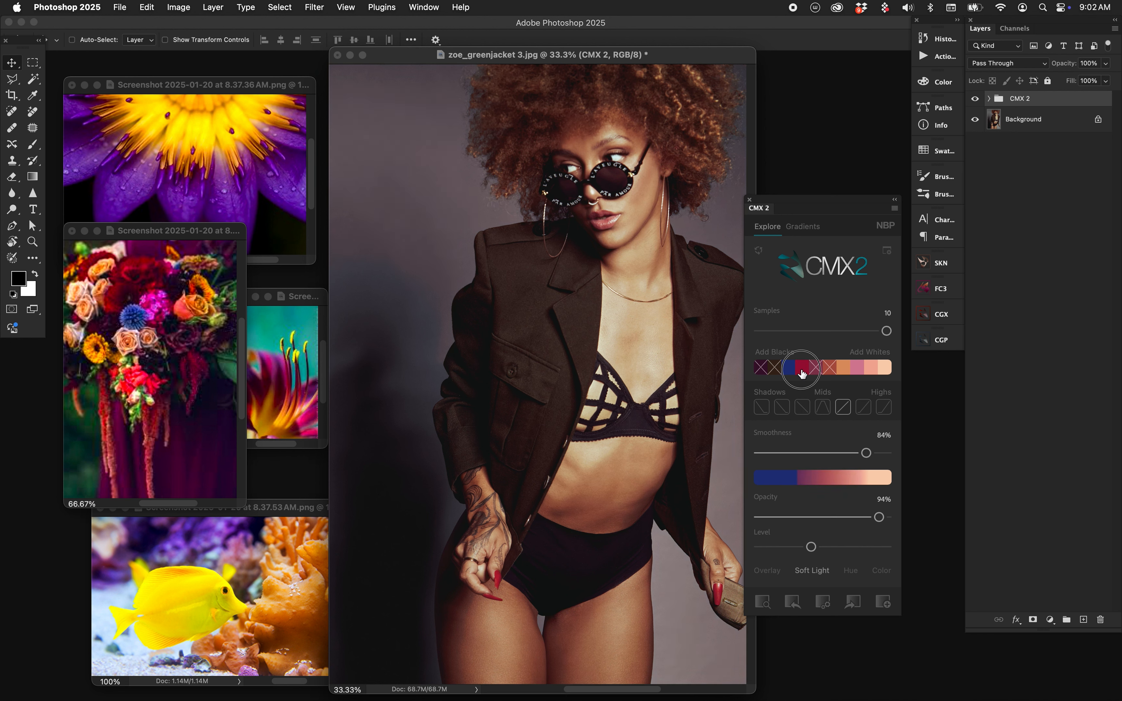
left_click(842, 408)
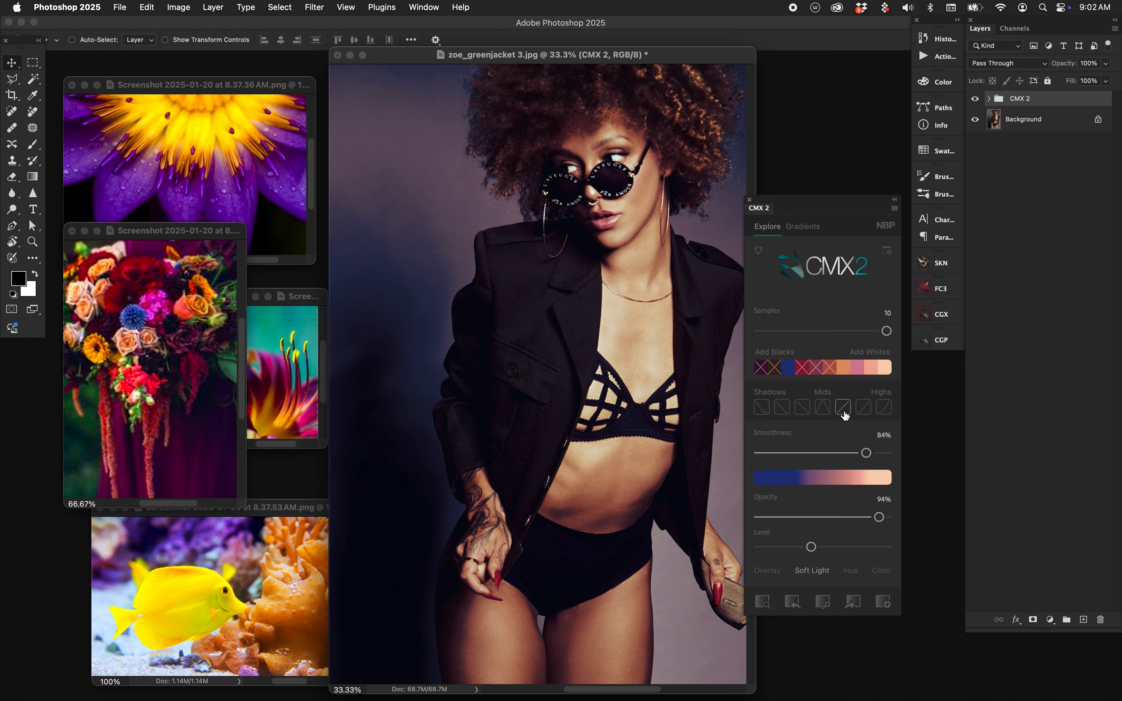
Step: Try the Hue blend mode, settle on Color, and limit the effect to the deepest Shadows range
left_click(852, 571)
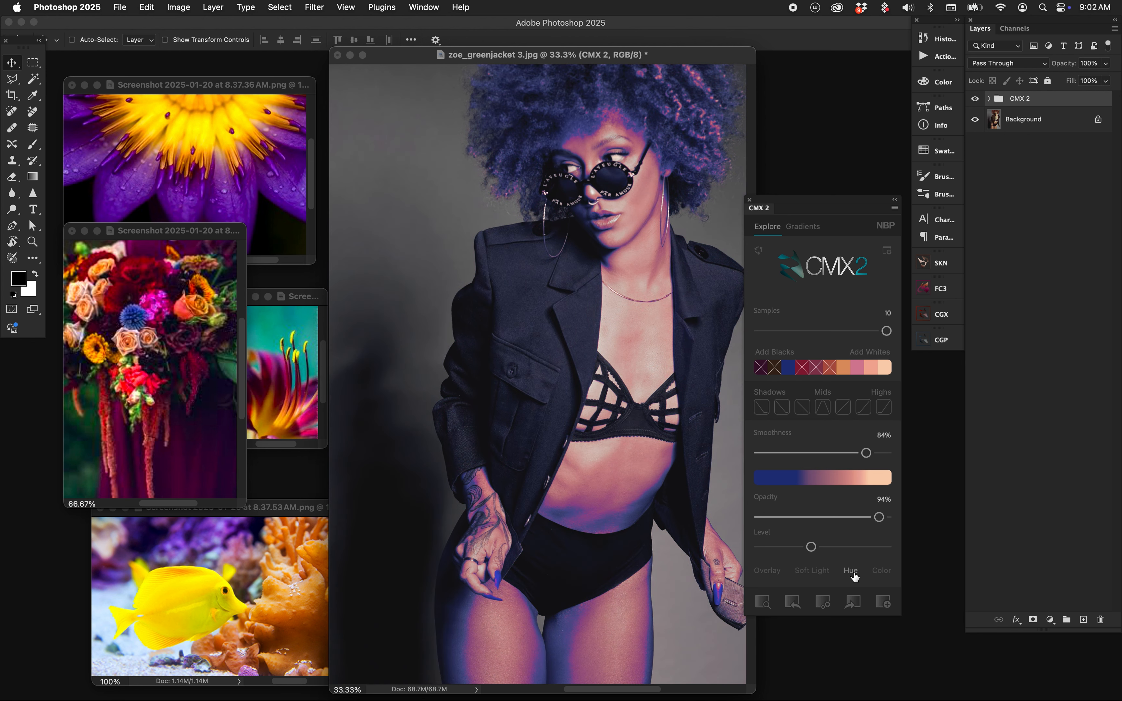
left_click(878, 574)
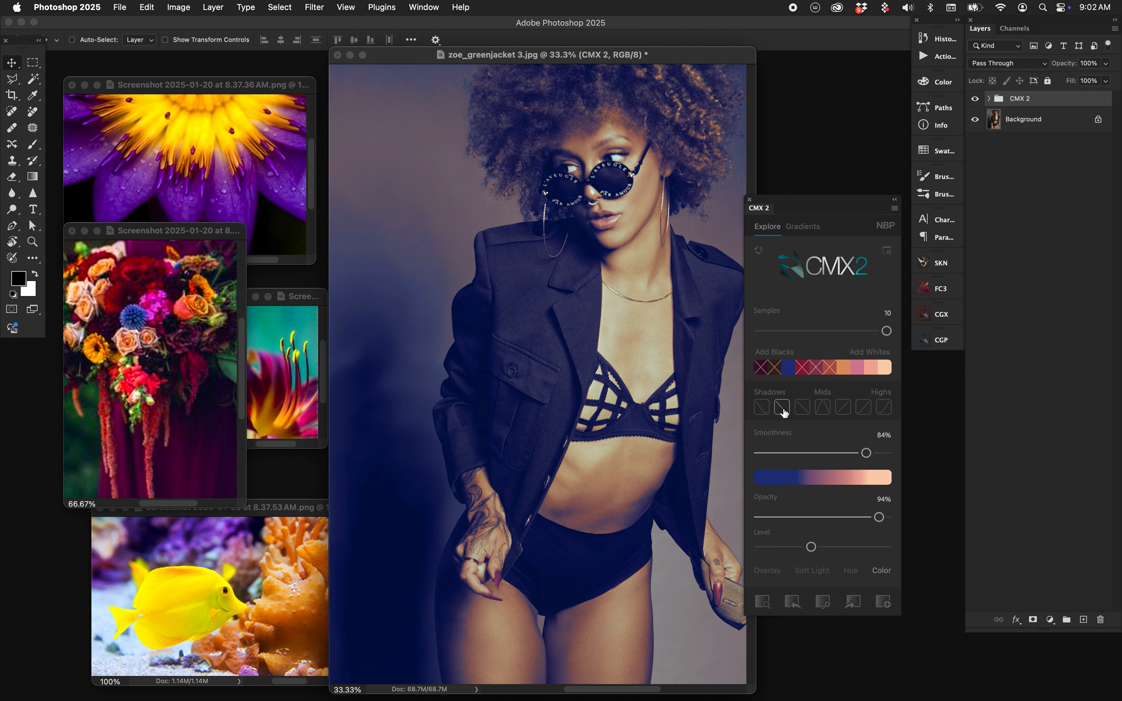
left_click(761, 406)
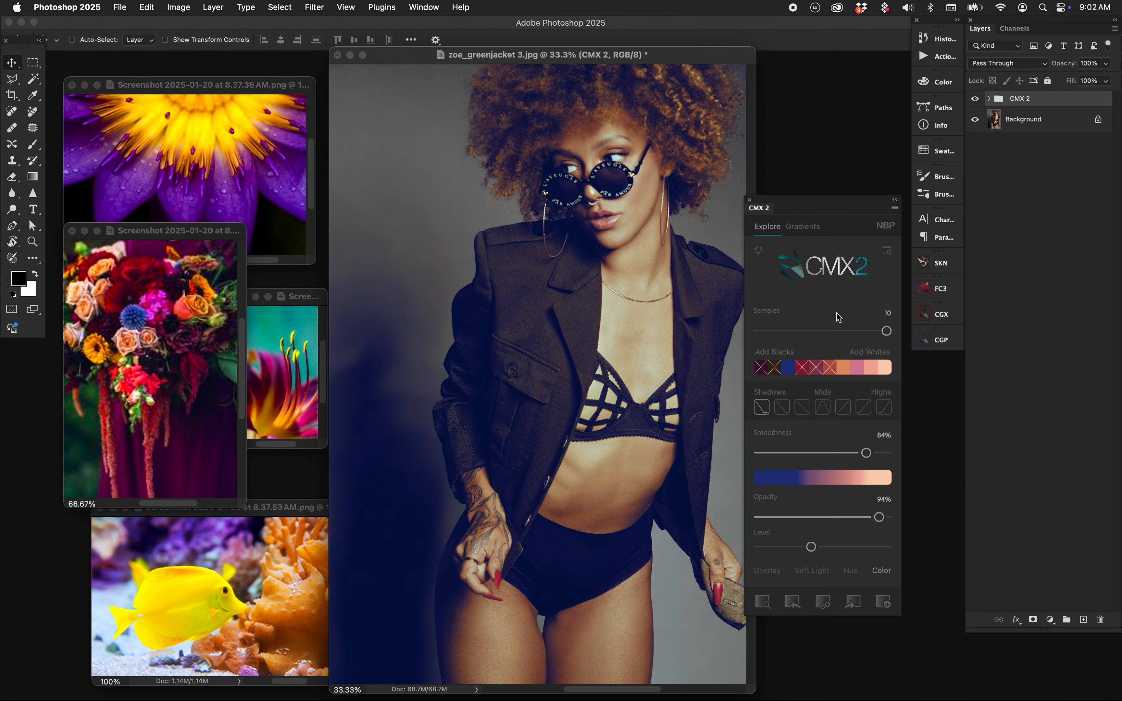
Step: Compare the blue shadow grade with the original portrait and the bouquet reference
left_click(974, 101)
left_click(973, 101)
mouse_move(211, 232)
left_mouse_down()
mouse_move(484, 183)
mouse_move(155, 235)
mouse_move(197, 236)
left_mouse_up()
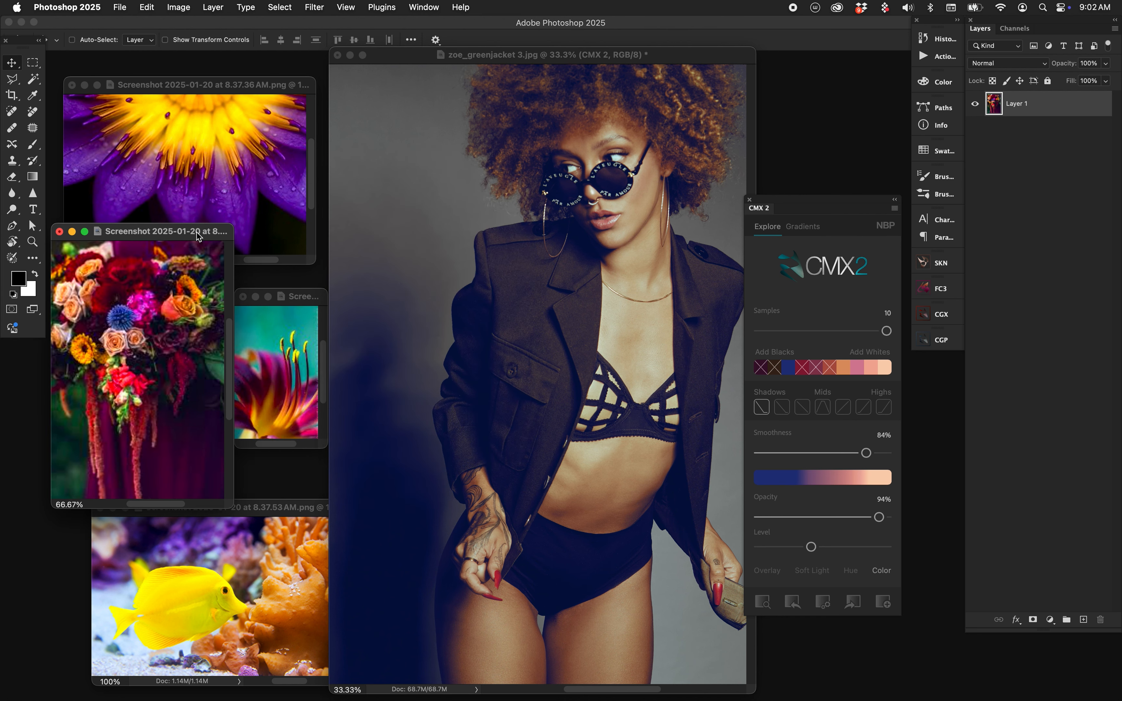
left_click(672, 77)
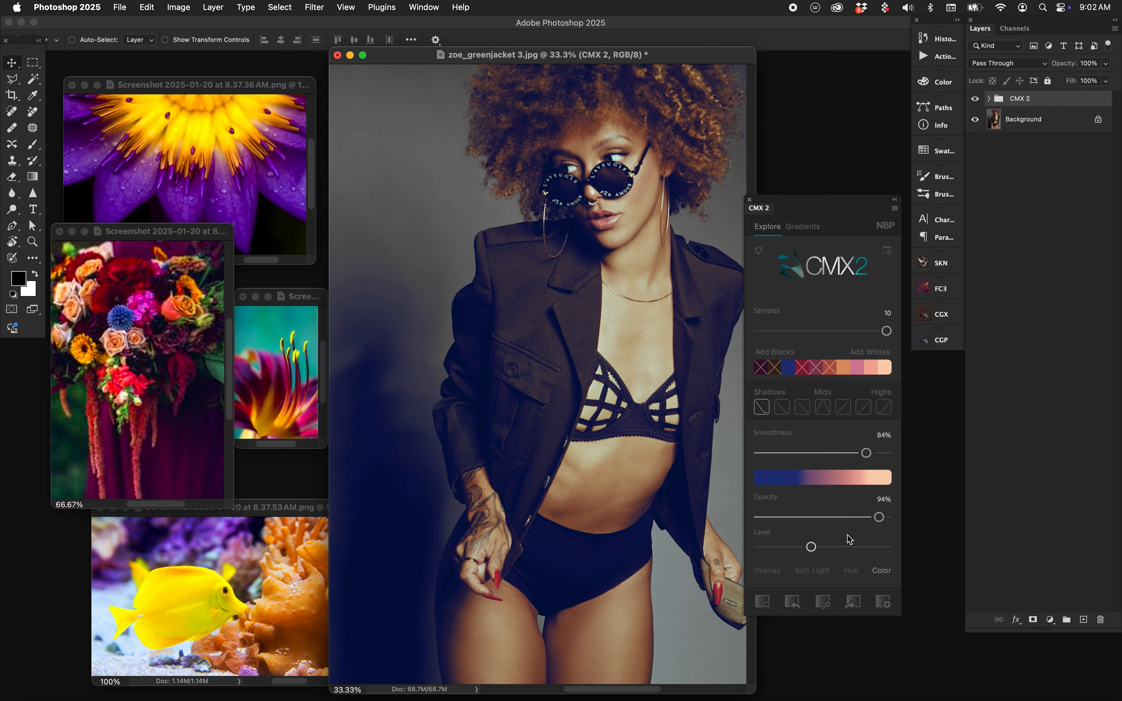
Step: Compare the blue shadow grade with the original, delete the CMX 2 group, and reset the panel to its default settings
left_click(975, 99)
left_click(975, 100)
key("Delete")
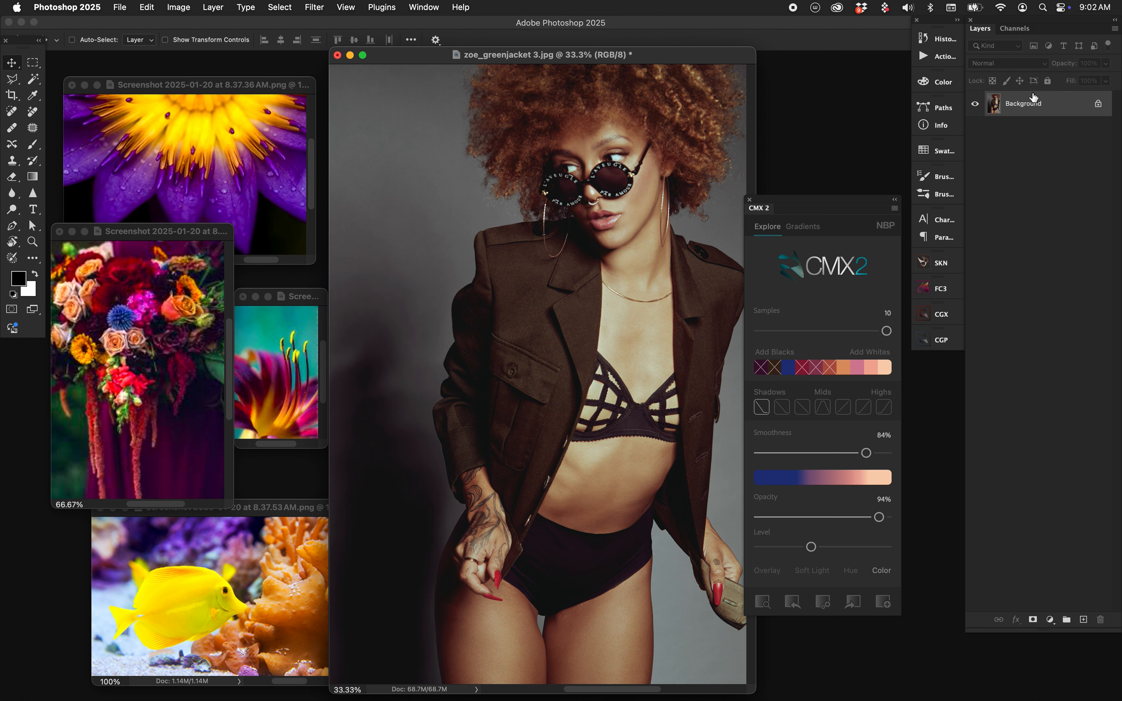
left_click(758, 252)
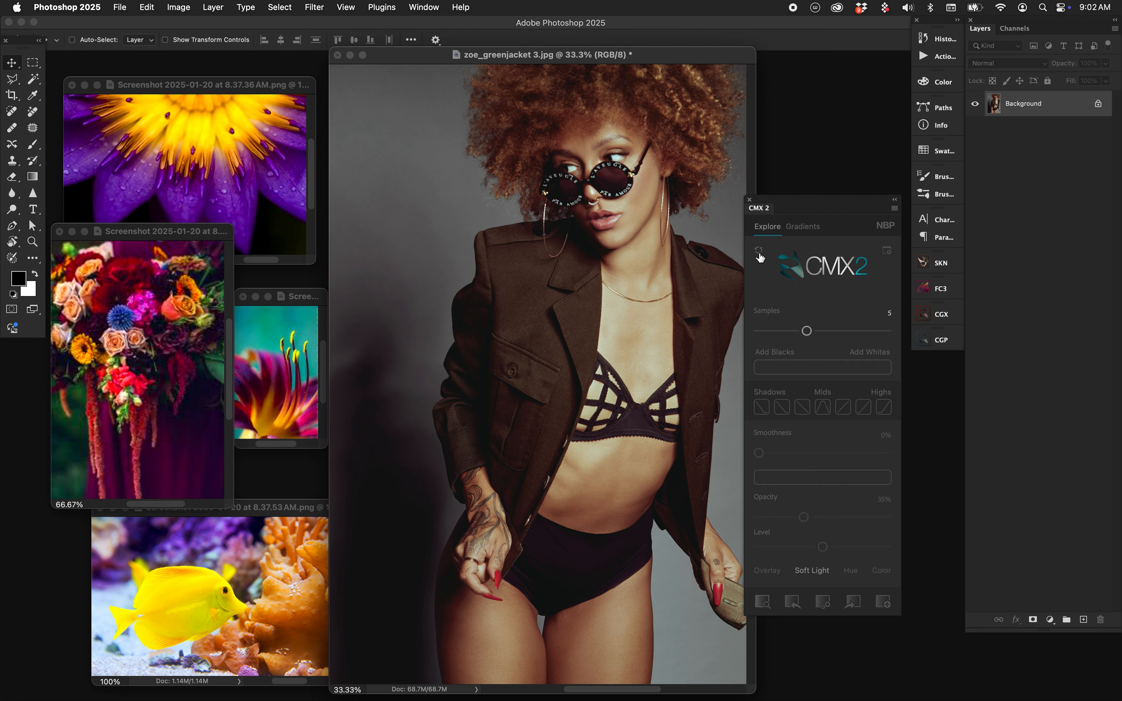
Step: Sample a five-colour palette from the yellow fish reference and apply its gradient to the portrait
left_click(223, 589)
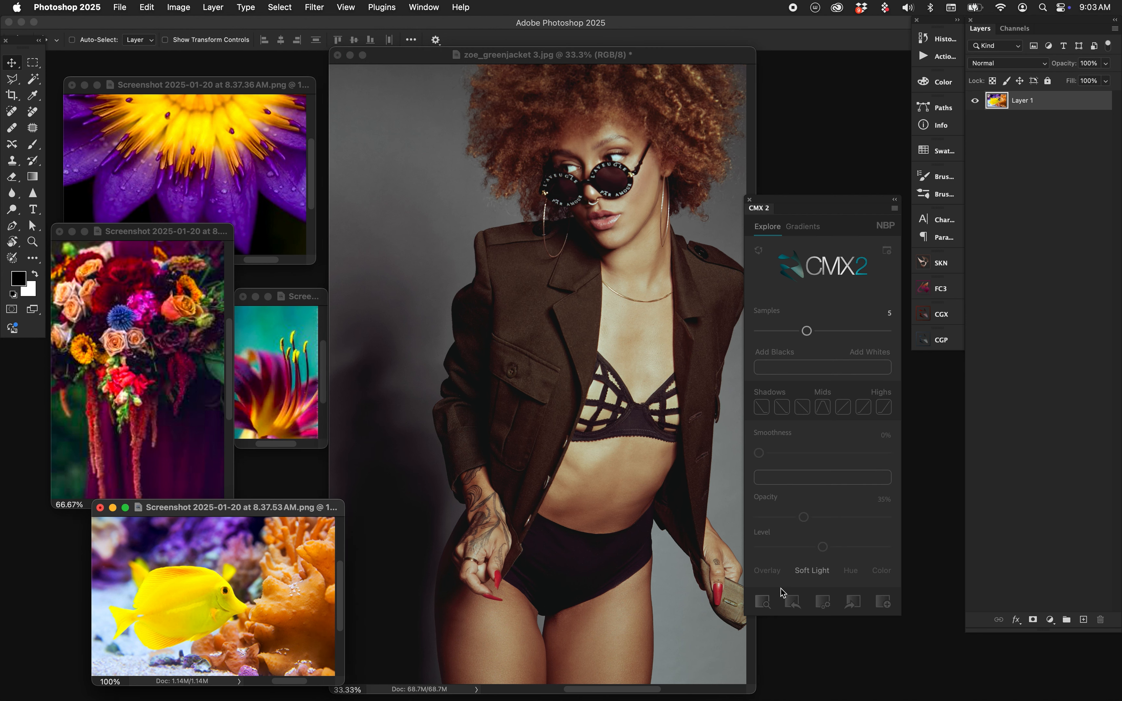
left_click(761, 603)
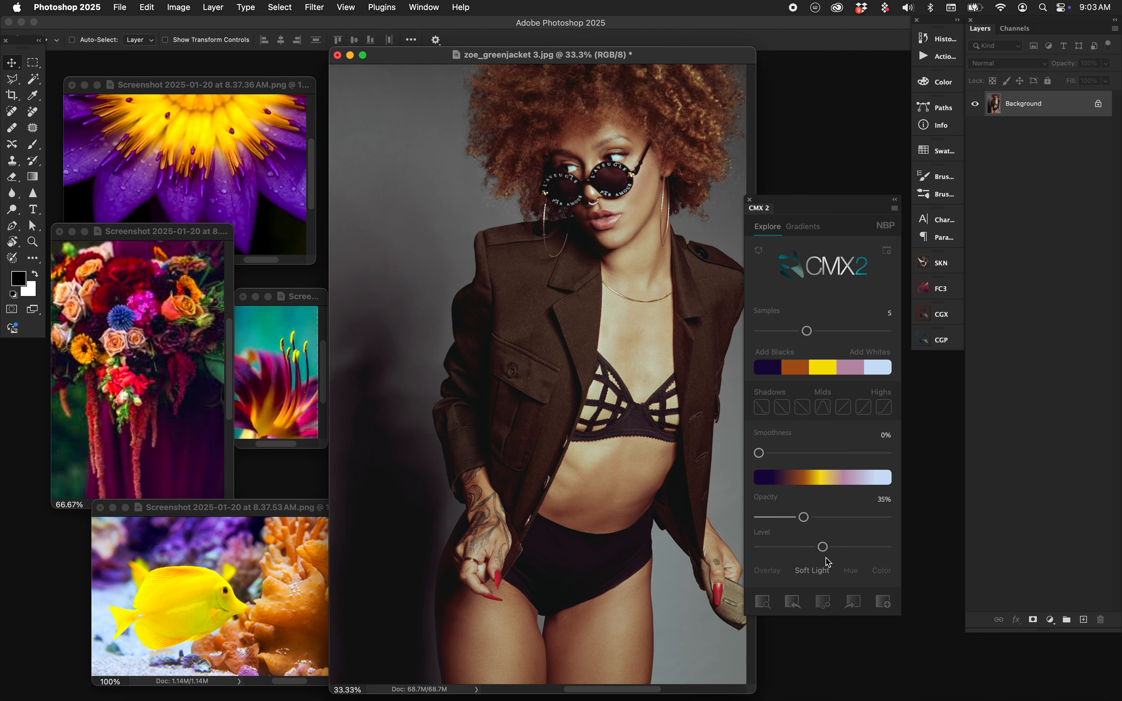
left_click(792, 601)
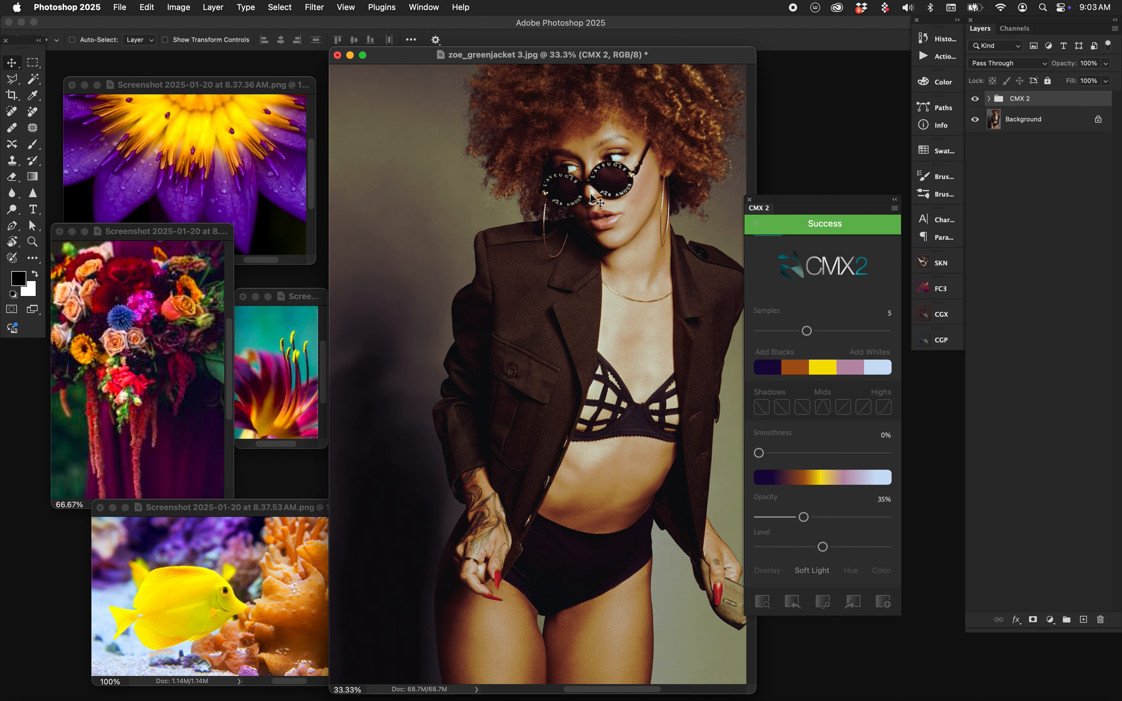
left_click_drag(544, 63, 537, 63)
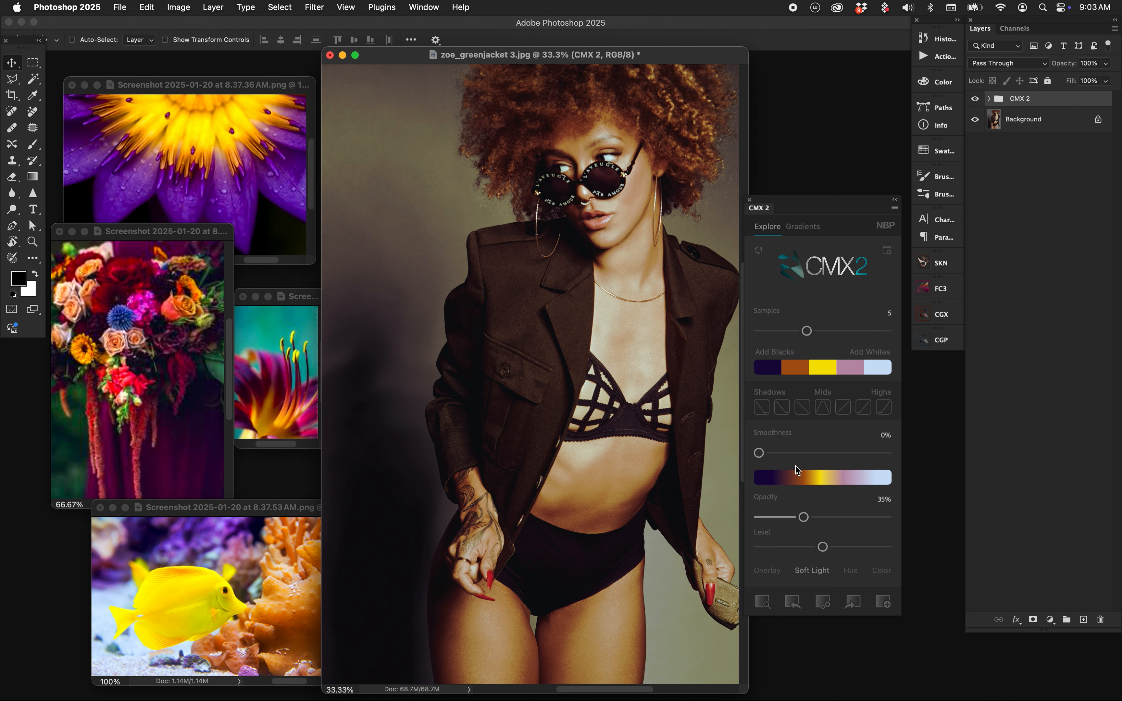
Step: Raise the fish palette to 10 samples and exclude the dark brown, orange-brown, yellow and orange swatches
left_click_drag(807, 332, 889, 331)
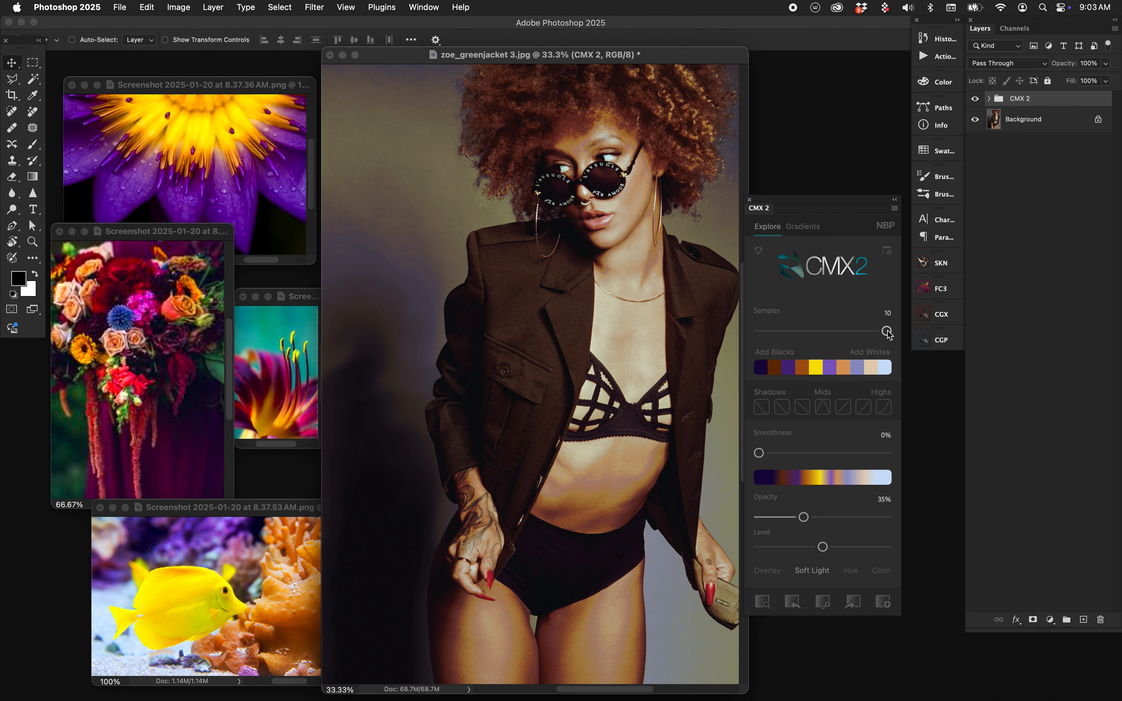
left_click(811, 371)
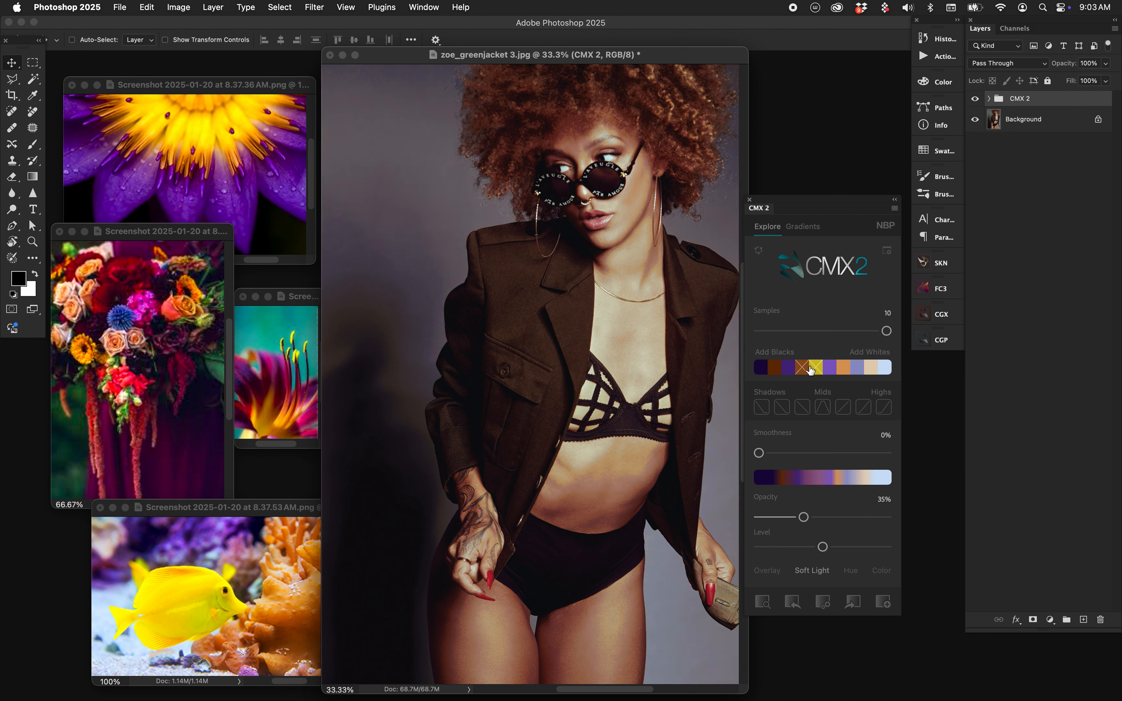
left_click(844, 368)
left_click(775, 371)
Step: Set the gradient's smoothness to 45% and opacity to 53%, and blend it with Overlay
left_click_drag(759, 453, 819, 457)
left_click(826, 517)
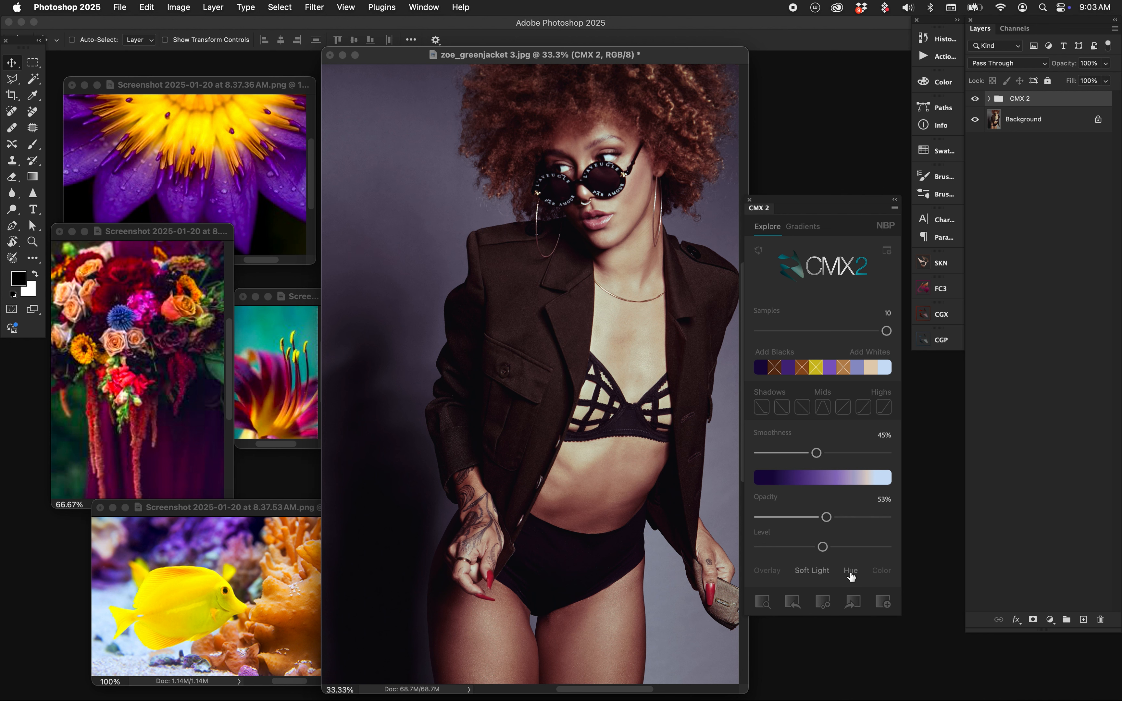
left_click(766, 571)
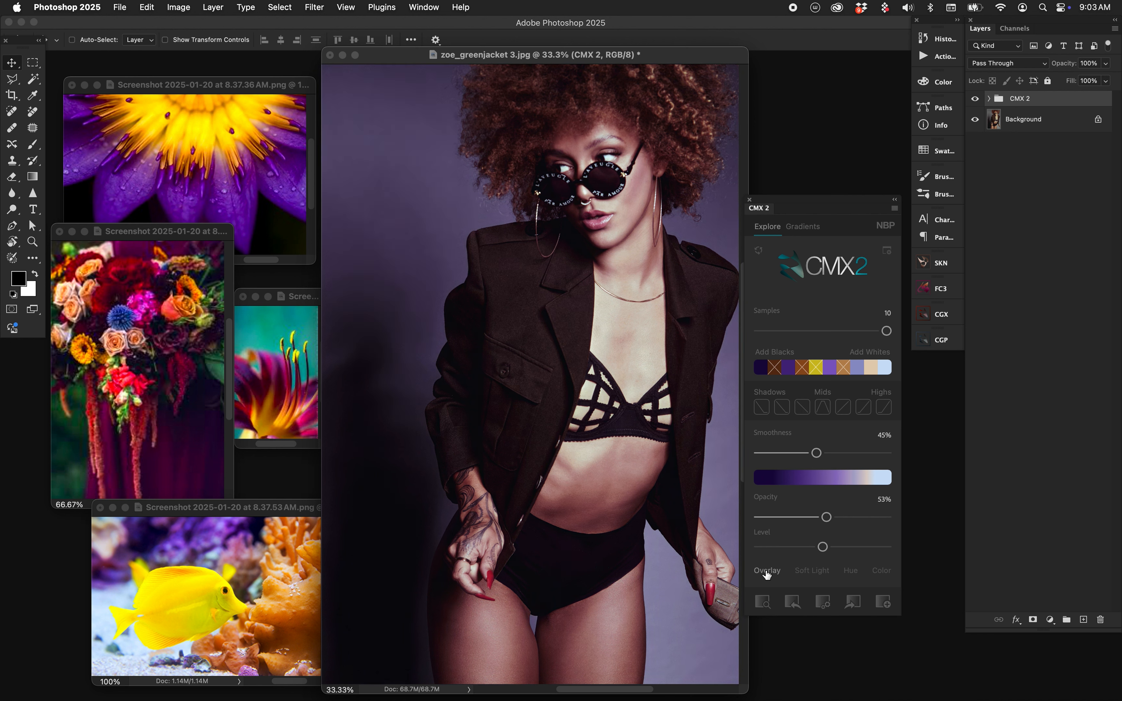
Step: Limit the effect to the range just above Mids, raise its opacity to 92%, and compare it with the original portrait
left_click(843, 409)
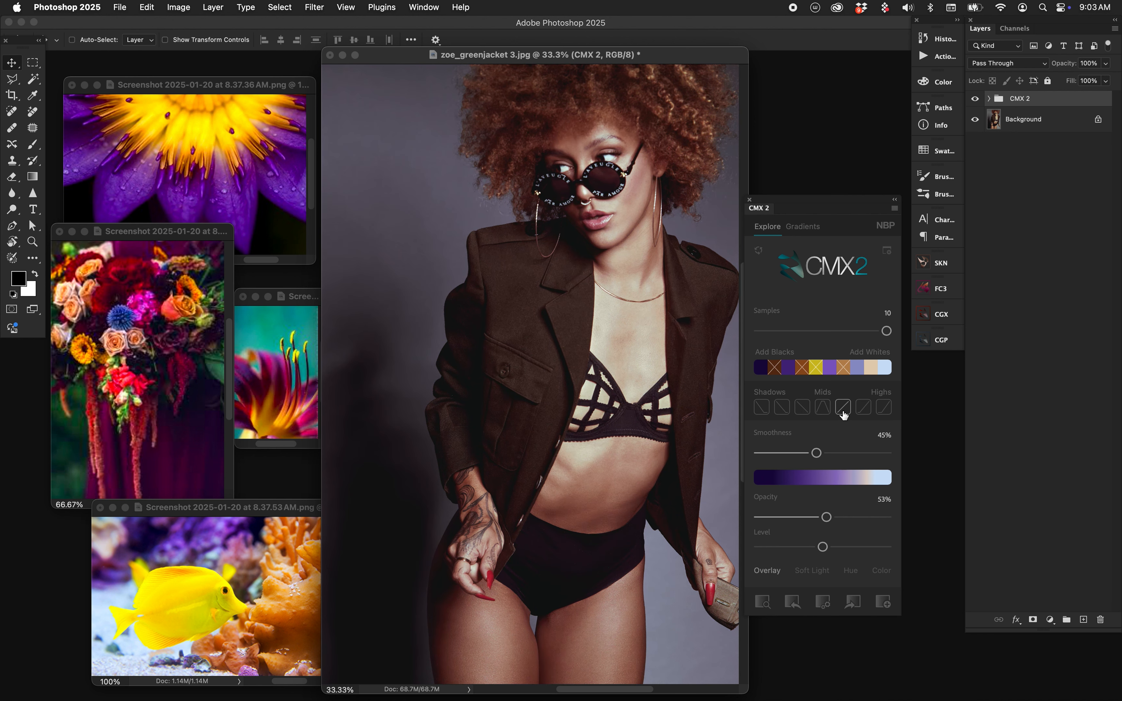
left_click(876, 517)
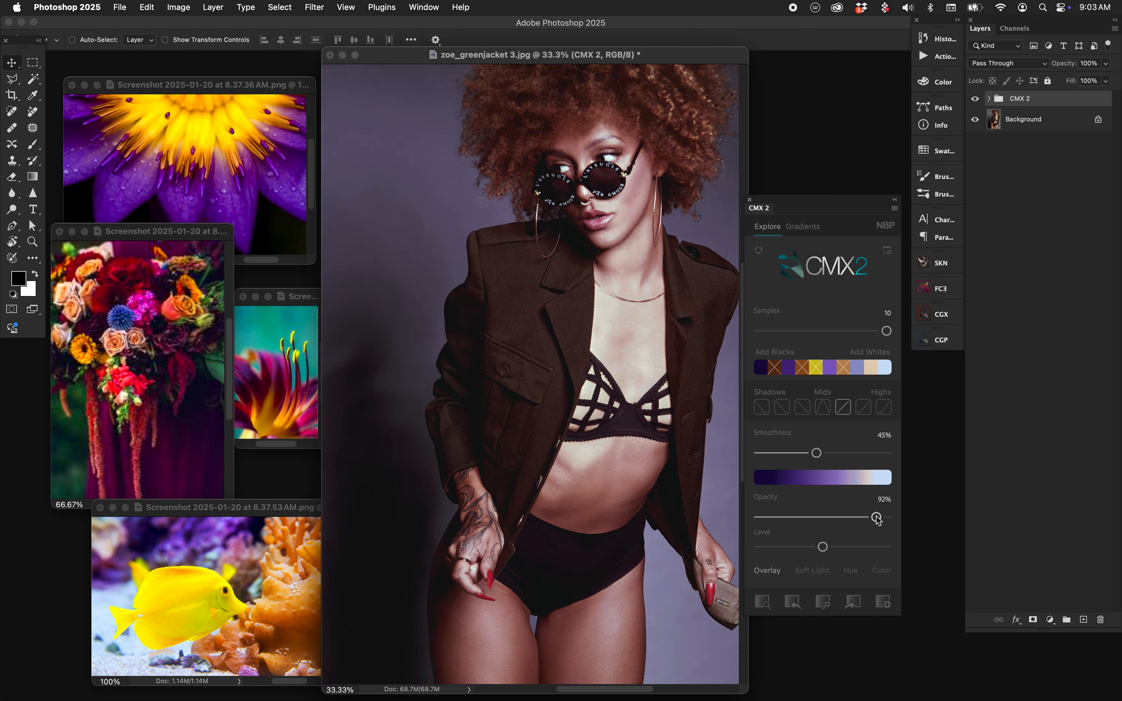
left_click(974, 101)
left_click(975, 101)
Step: Try the effect without its tonal range limit and with the orange, yellow, orange-brown and dark brown swatches included again
left_click(843, 408)
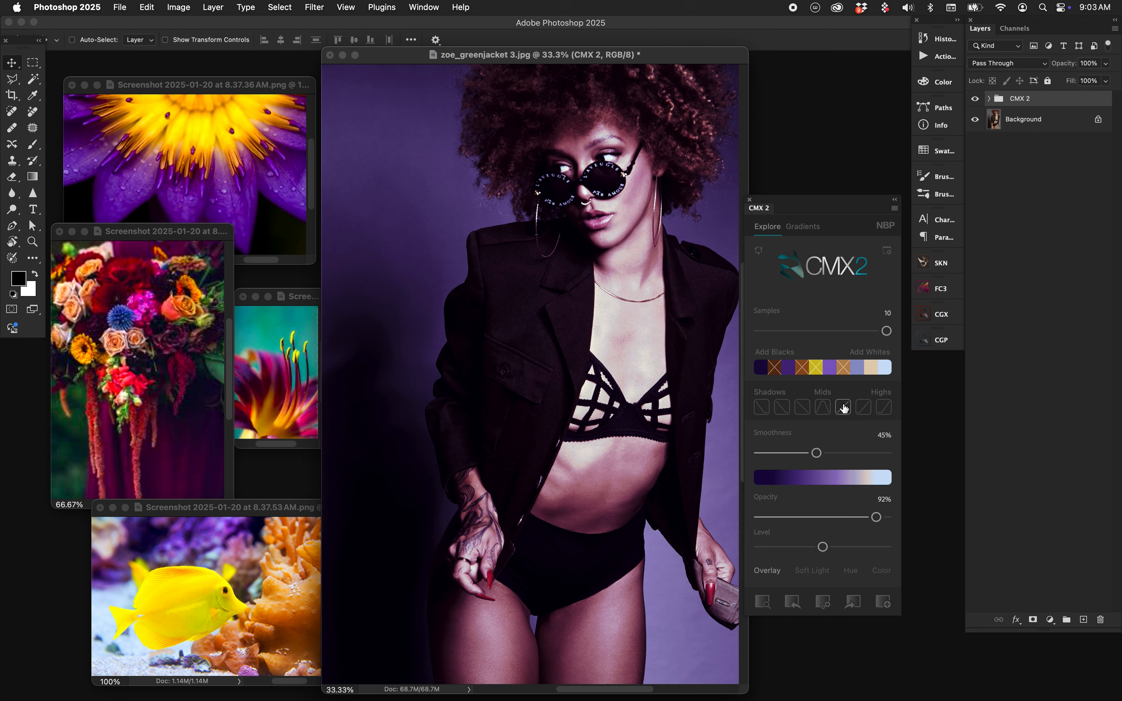
left_click(843, 367)
left_click(815, 367)
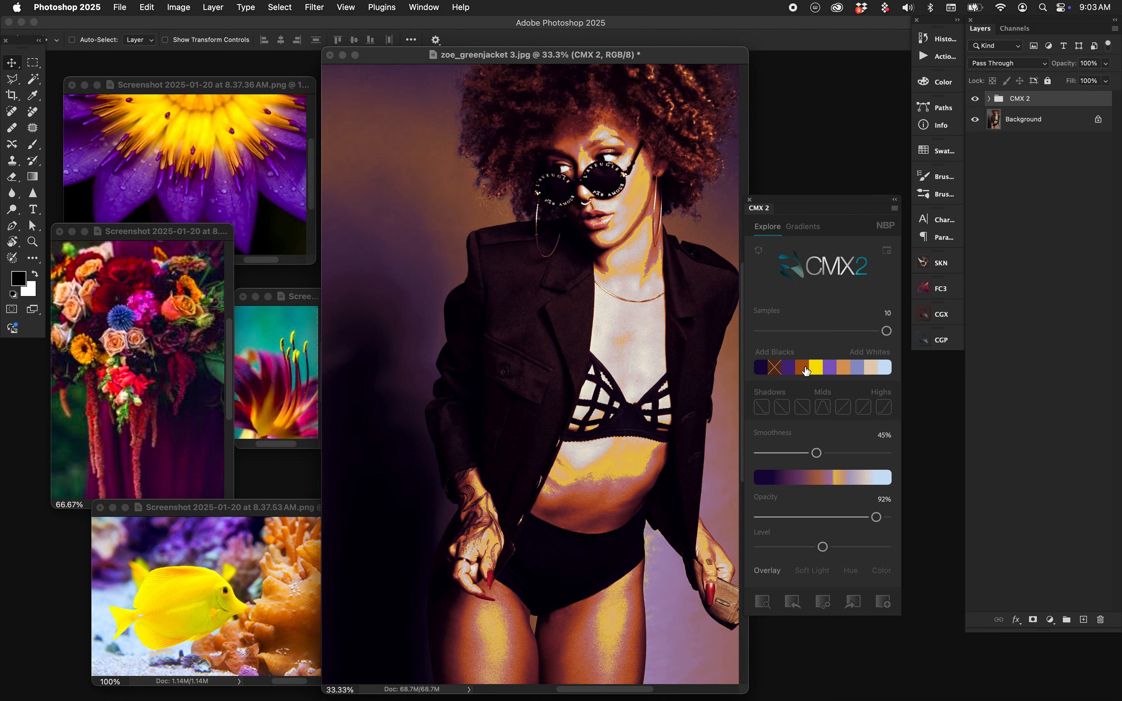
left_click(774, 367)
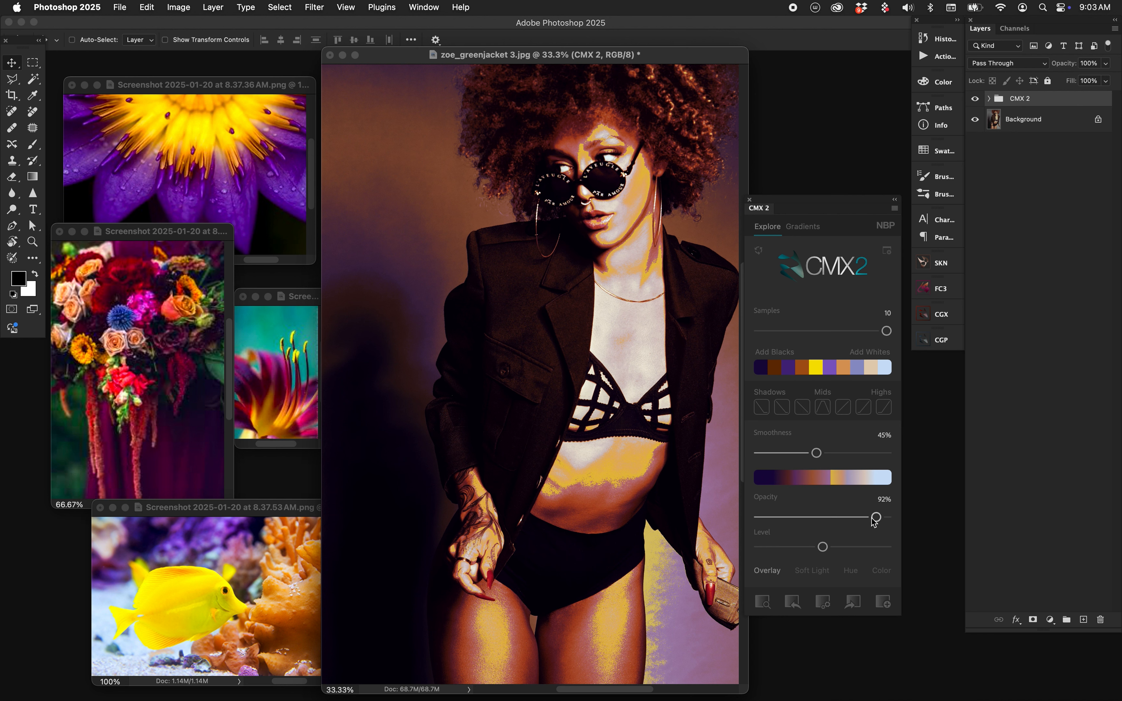
Step: Exclude the yellow, orange-brown, dark brown and orange swatches again and restore the tonal range limit just above Mids
left_click(817, 367)
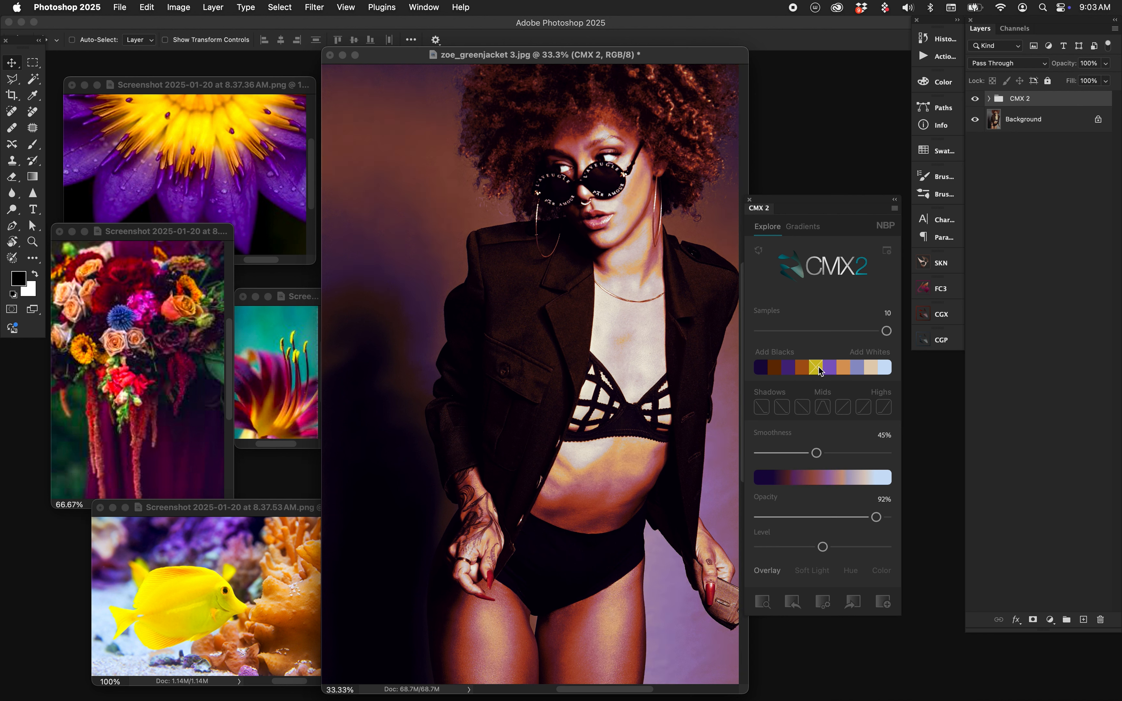
left_click(803, 367)
left_click(775, 368)
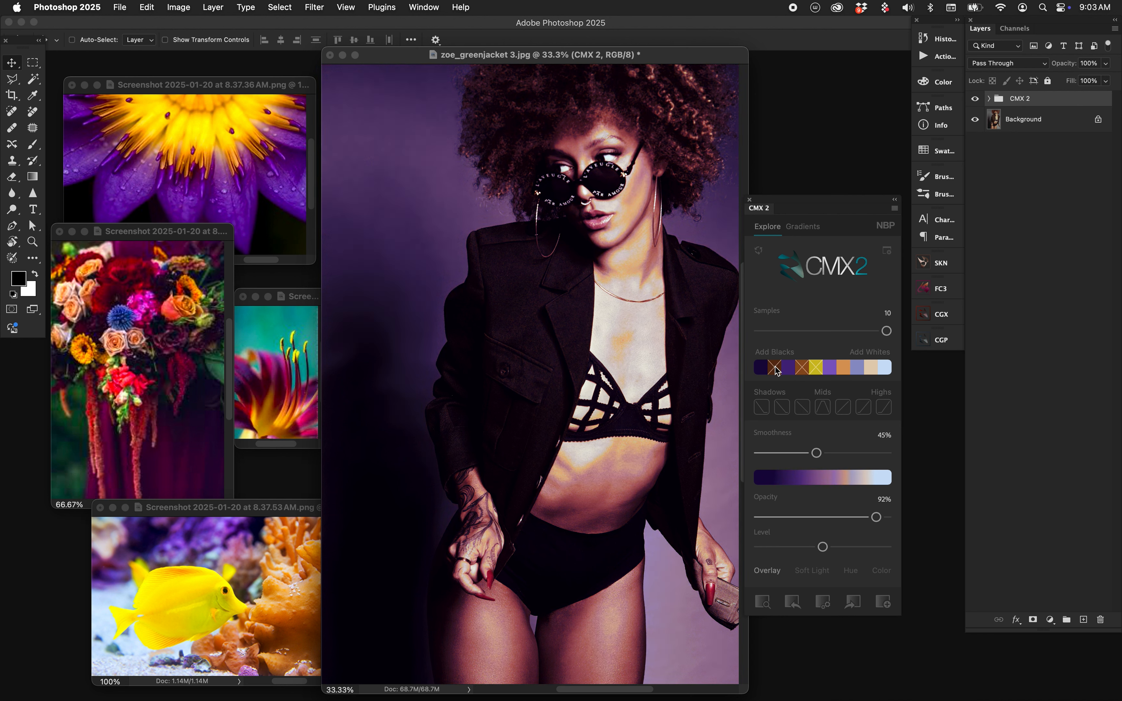
left_click(844, 367)
left_click(843, 408)
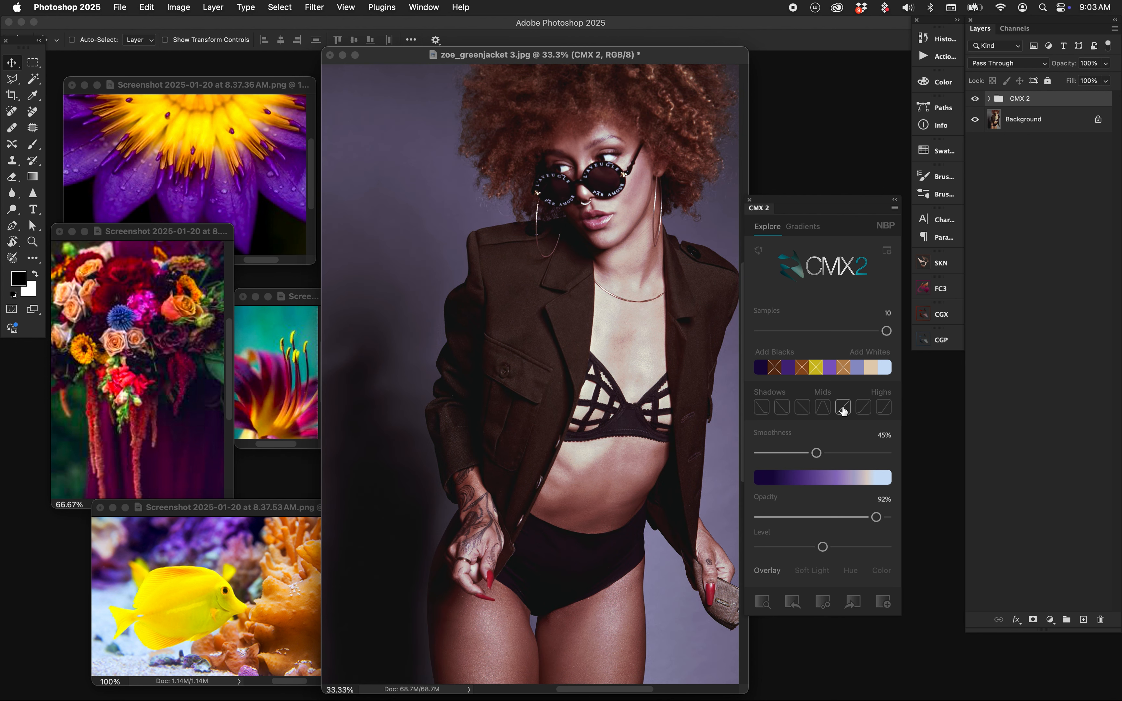
Step: Raise the effect's opacity to 100%, set its smoothness to 50%, and add whites to the palette
left_click_drag(876, 517, 893, 517)
left_click_drag(817, 453, 824, 457)
left_click(877, 353)
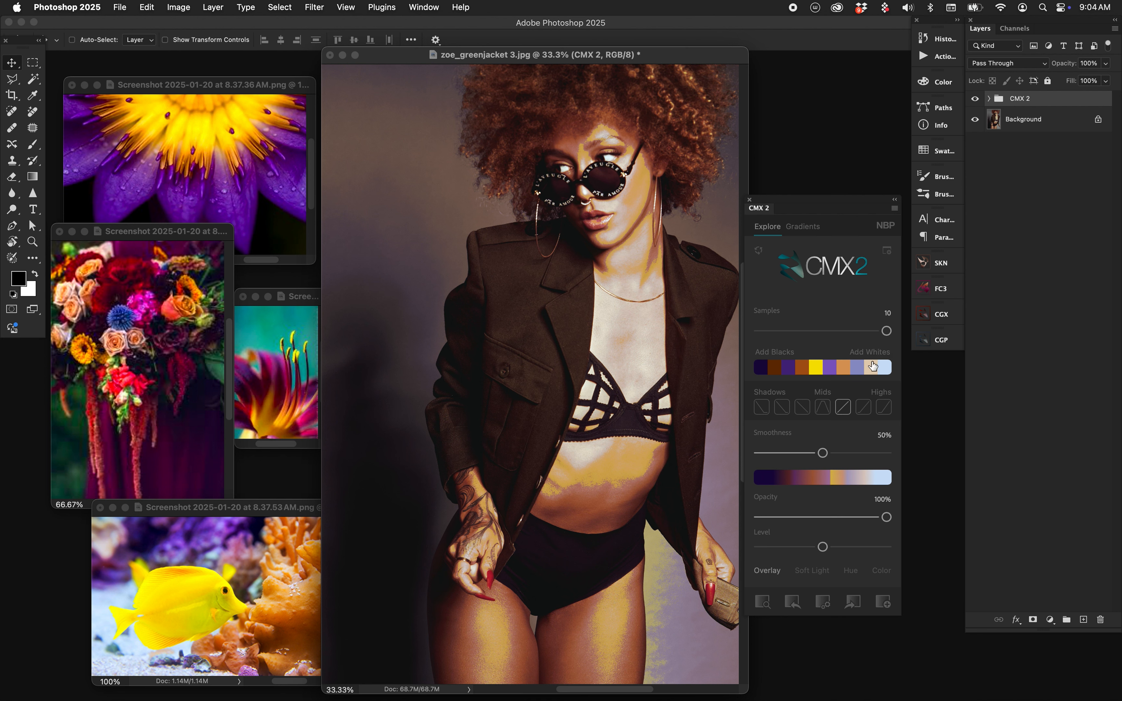
Step: Exclude the yellow, golden, orange and brown swatches from the new palette and set the smoothness to 60%
left_click(818, 369)
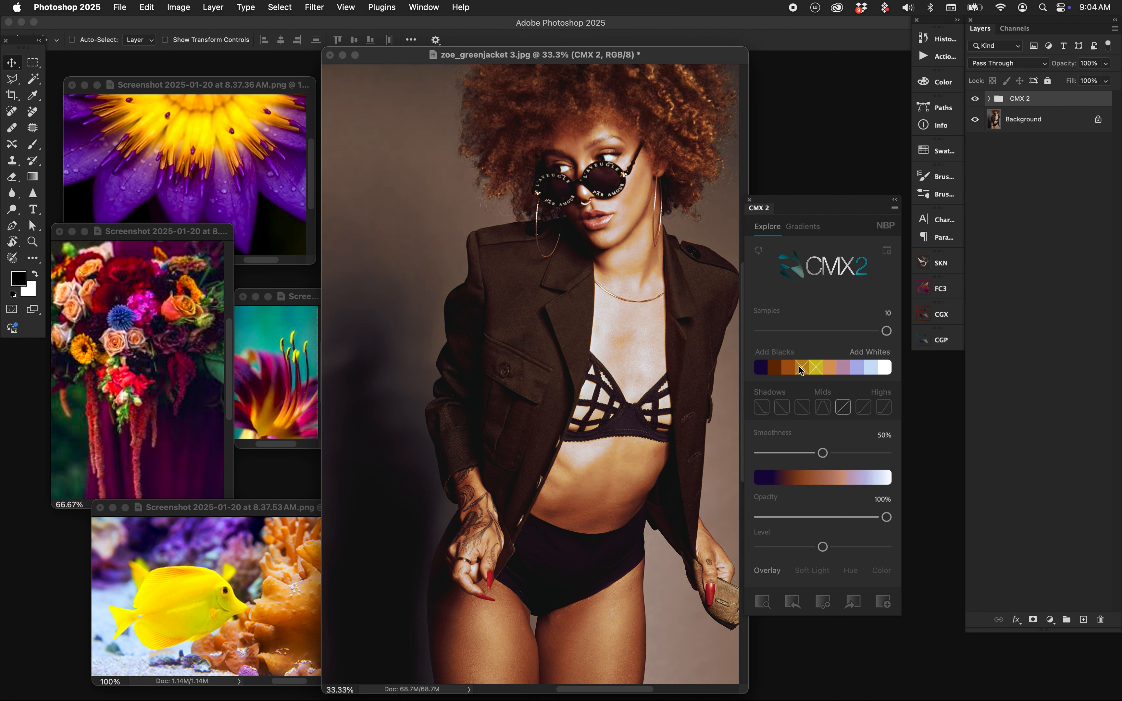
left_click(790, 369)
left_click(829, 371)
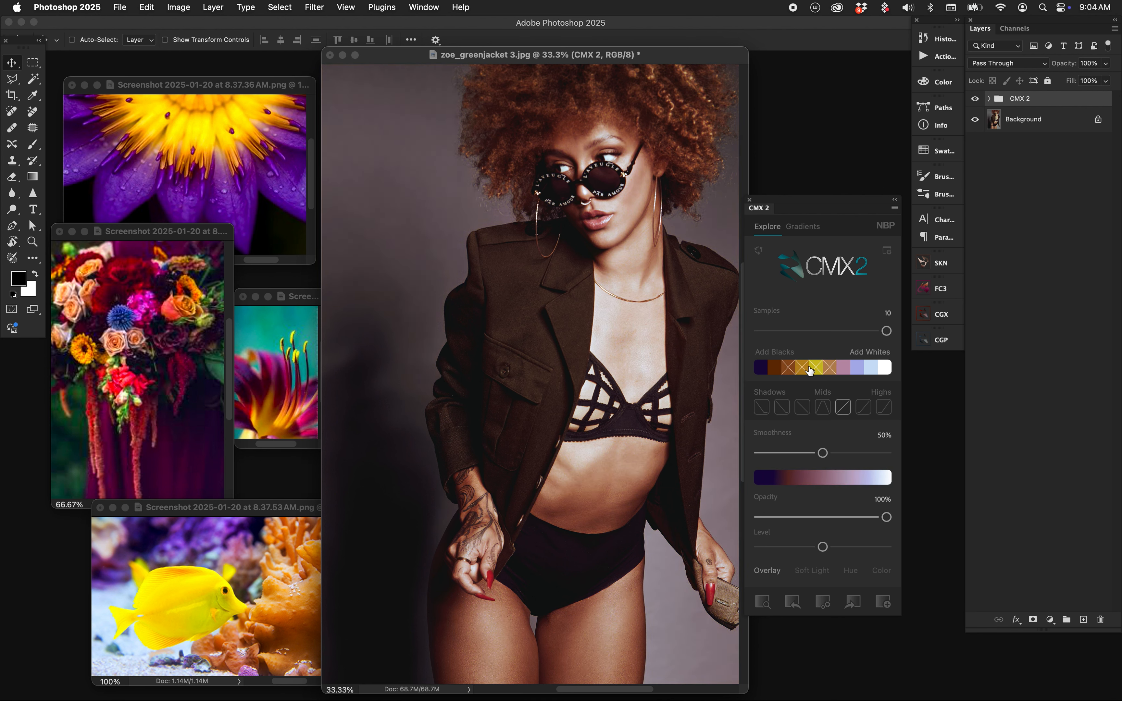
left_click_drag(823, 452, 835, 452)
left_click(772, 374)
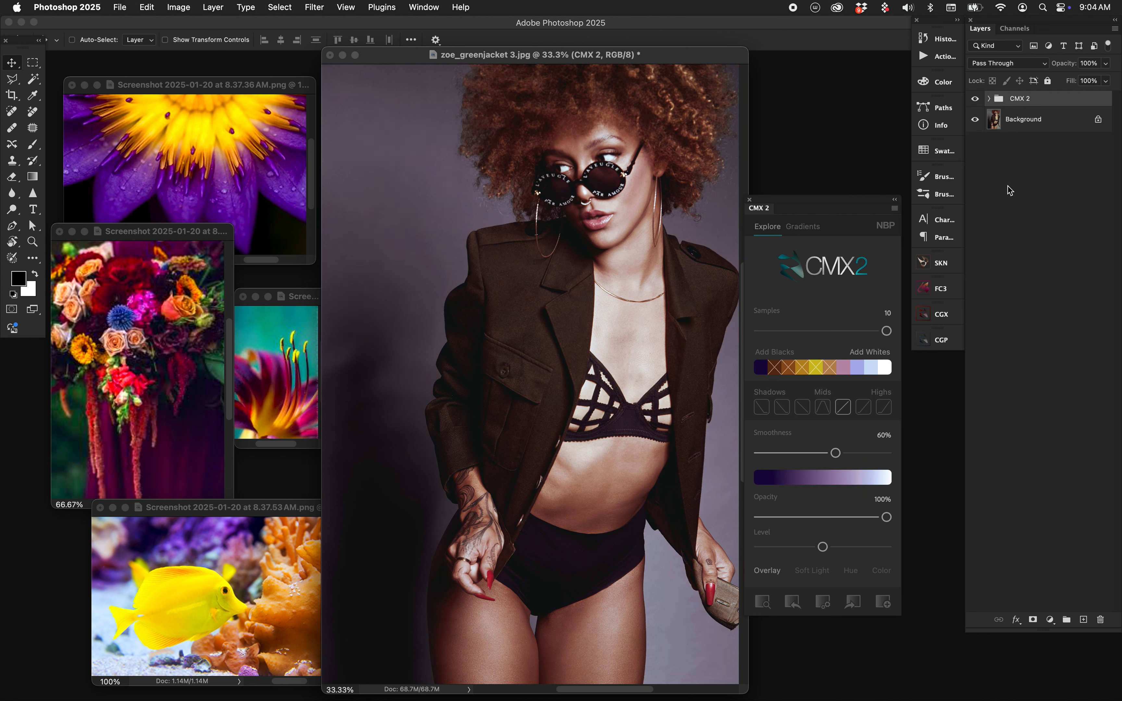
Step: Compare the lavender grade with the original portrait and remove the tonal range limit from the effect
left_click(976, 100)
left_click(976, 101)
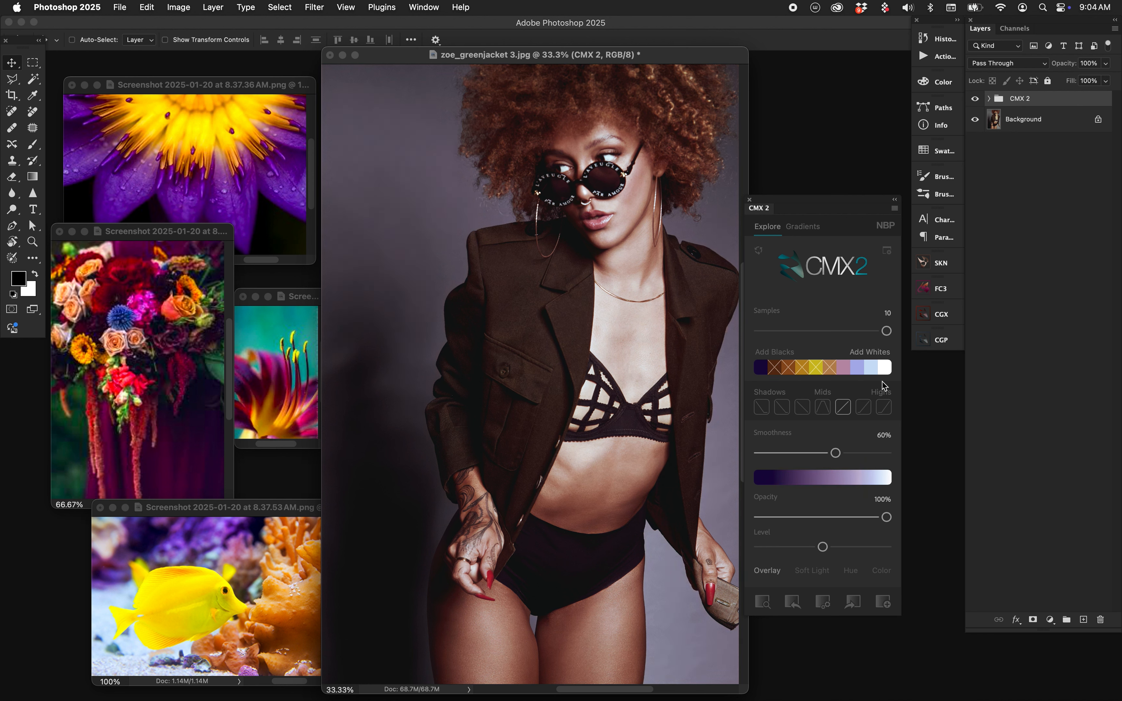
left_click(841, 408)
Step: Delete the CMX 2 group from the portrait and reset the panel to its default settings
left_click(1064, 102)
key("Delete")
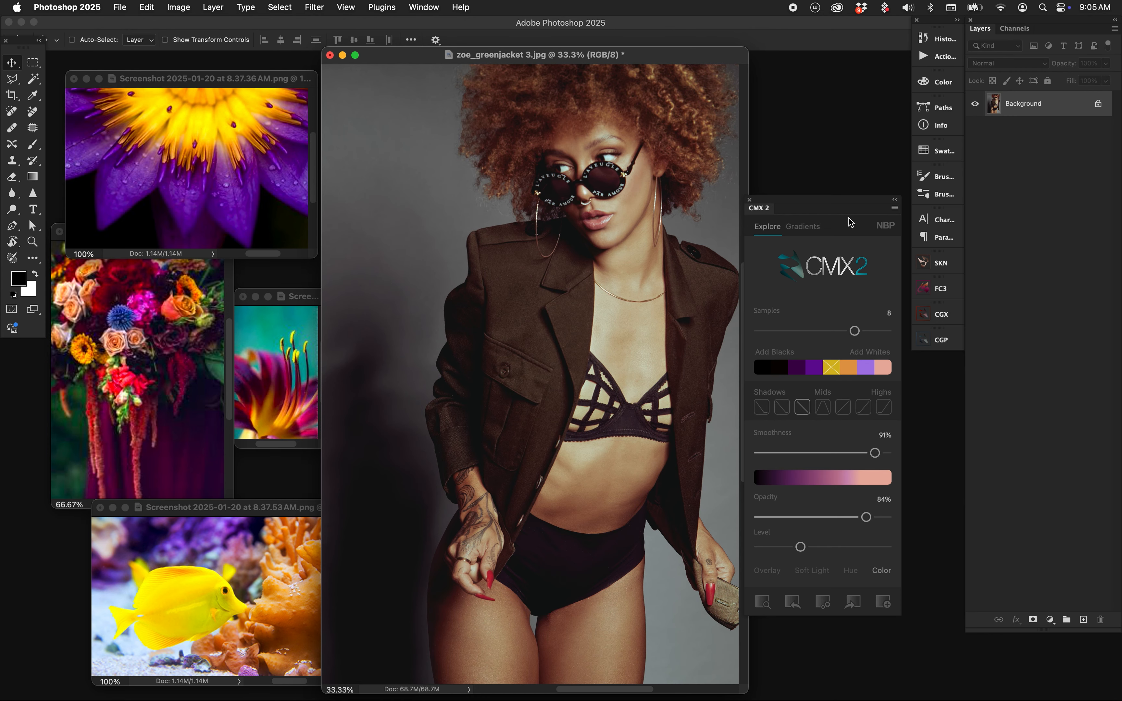
left_click(759, 251)
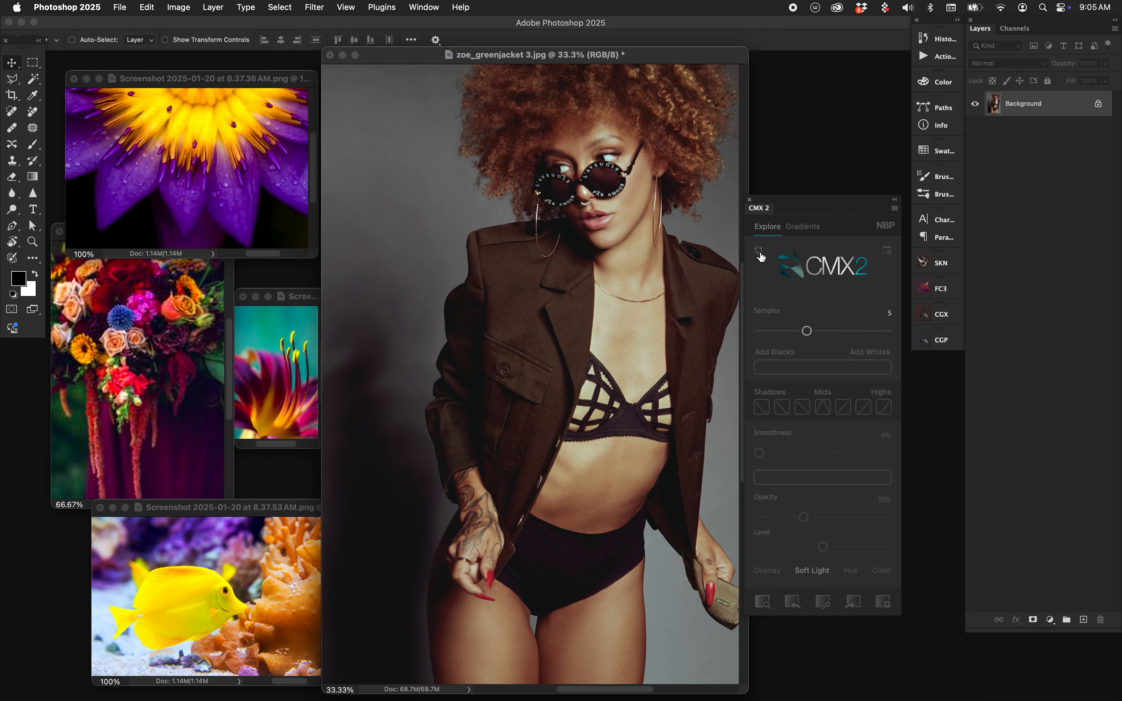
Step: Sample a five-colour palette from the teal and magenta lily reference and apply its gradient to the portrait
left_click(297, 438)
left_click_drag(303, 297, 267, 297)
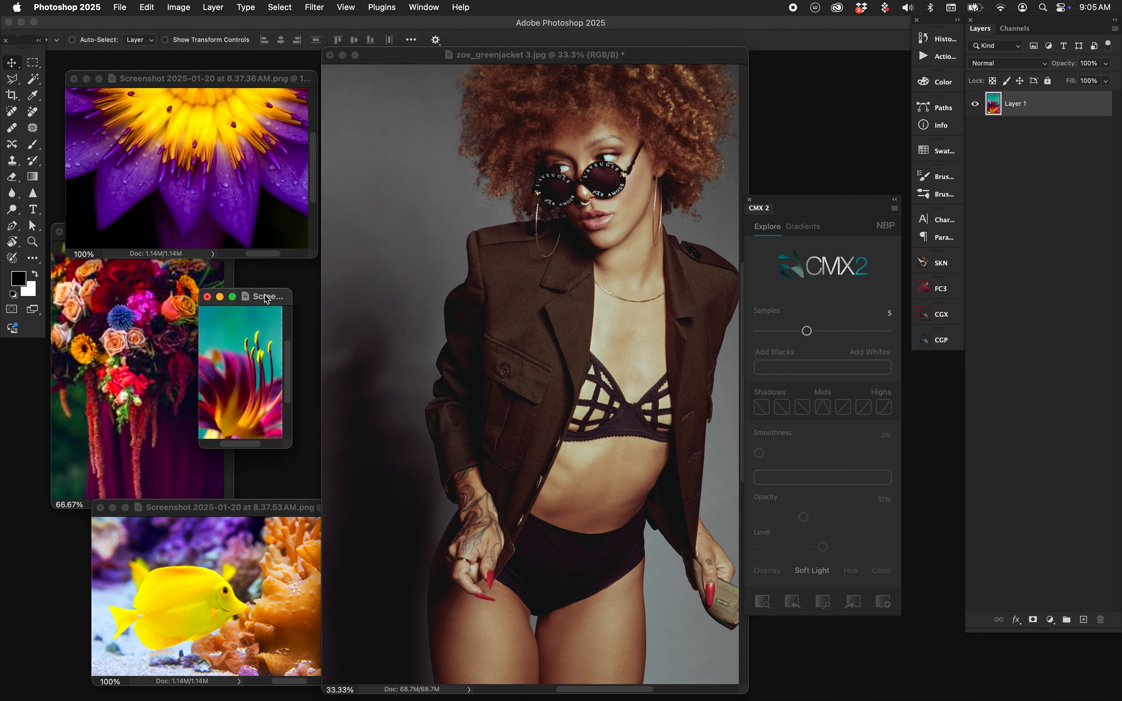
left_click(763, 602)
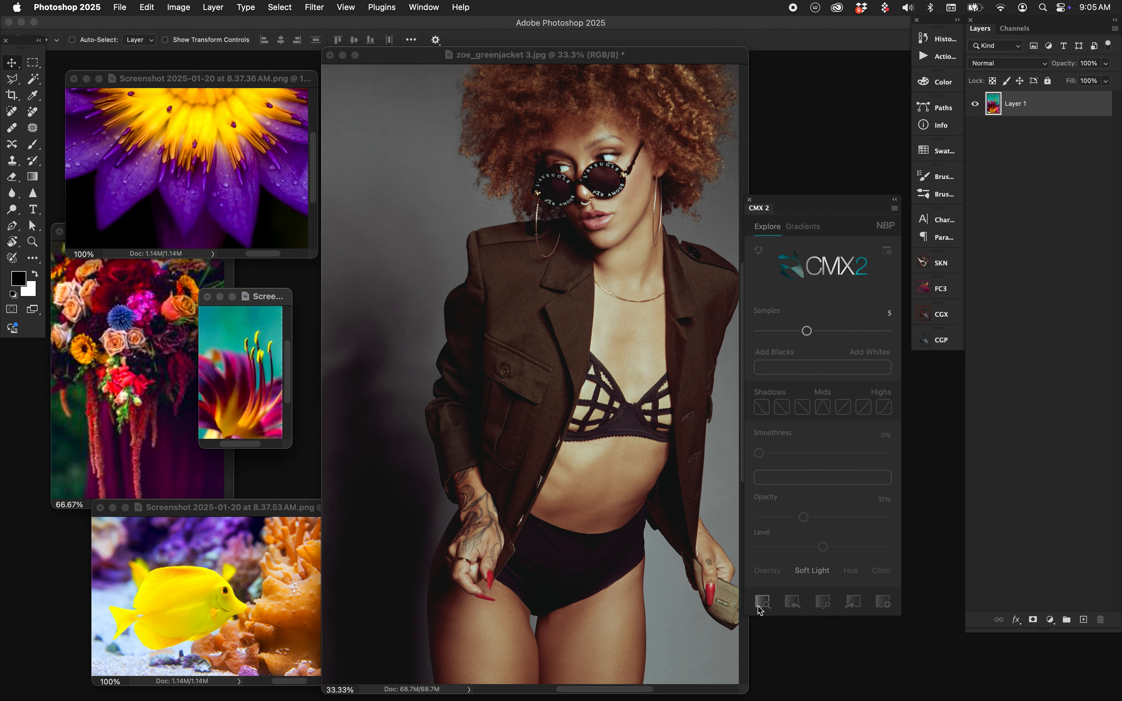
left_click(533, 403)
left_click(792, 602)
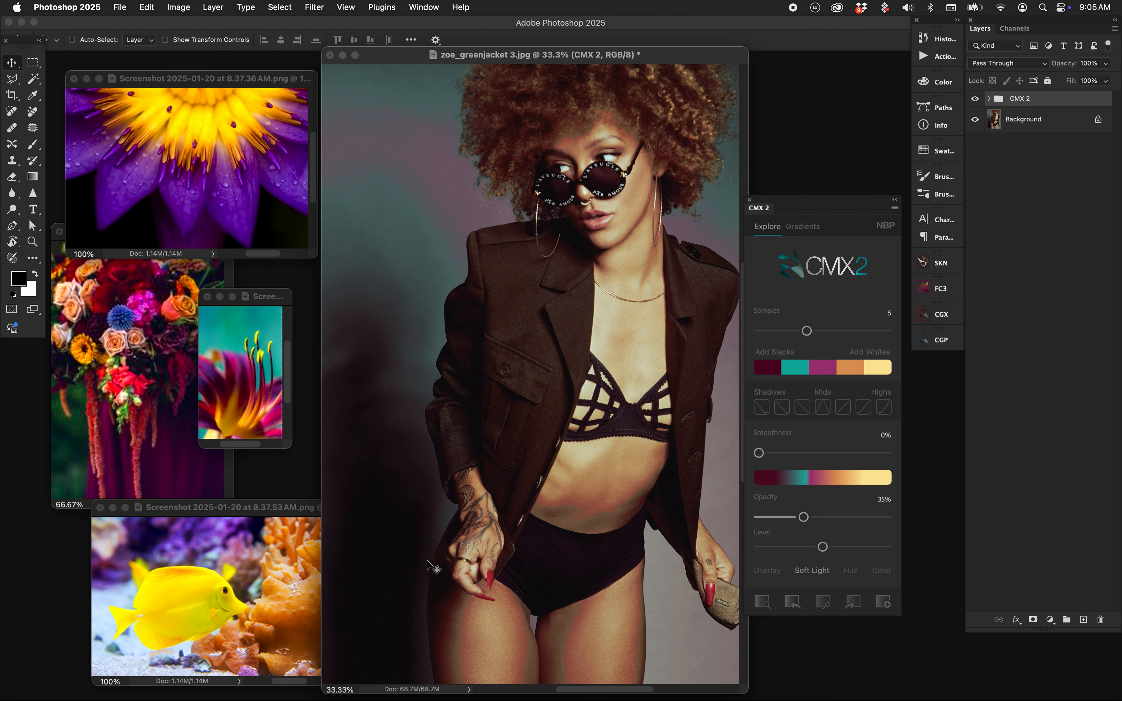
Step: Compare the lily palette grade with the original portrait and the lily reference
left_click(975, 99)
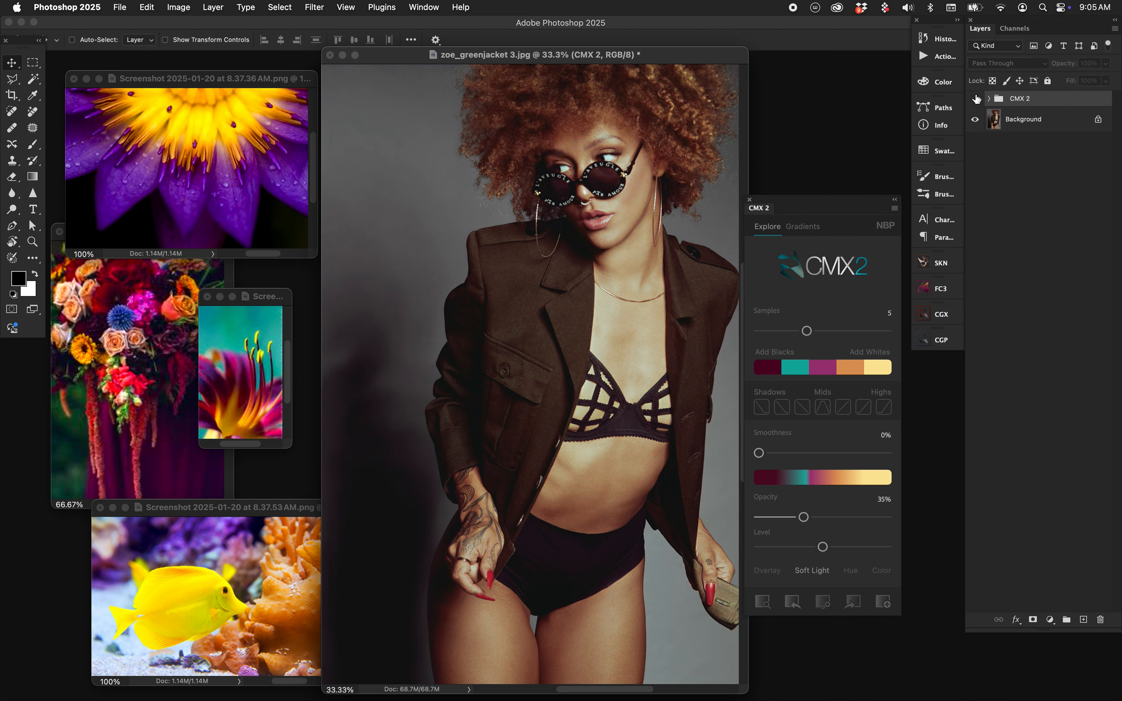
left_click(974, 99)
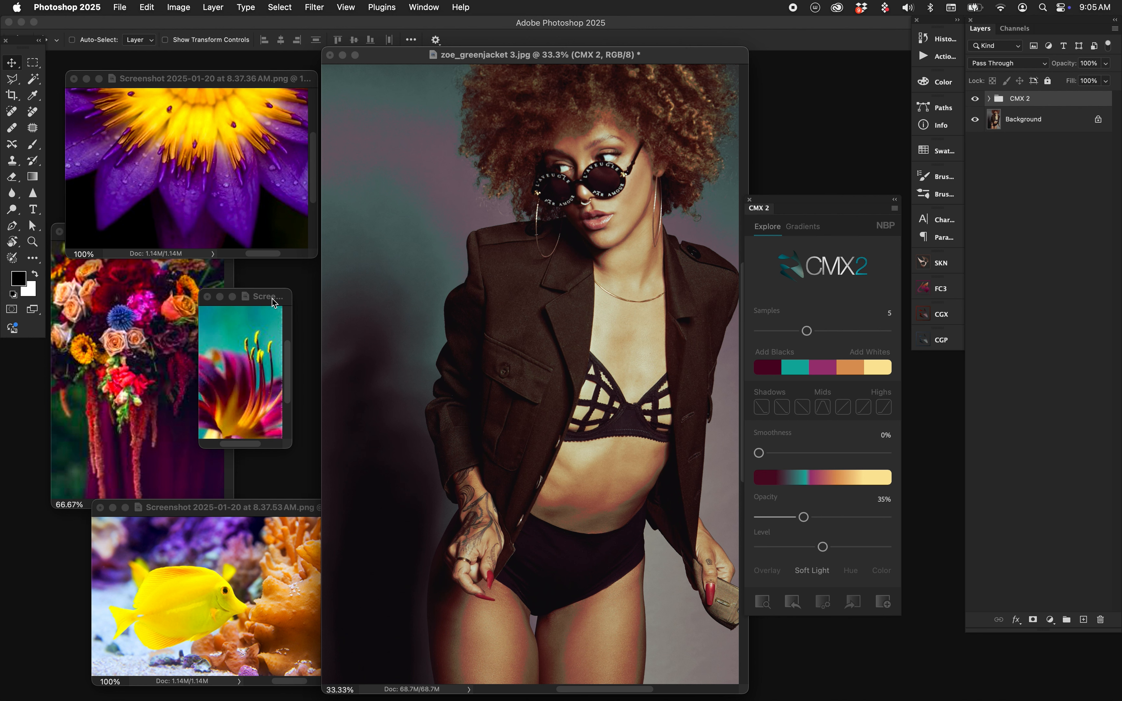
mouse_move(274, 302)
left_mouse_down()
mouse_move(450, 263)
mouse_move(392, 307)
mouse_move(275, 307)
left_mouse_up()
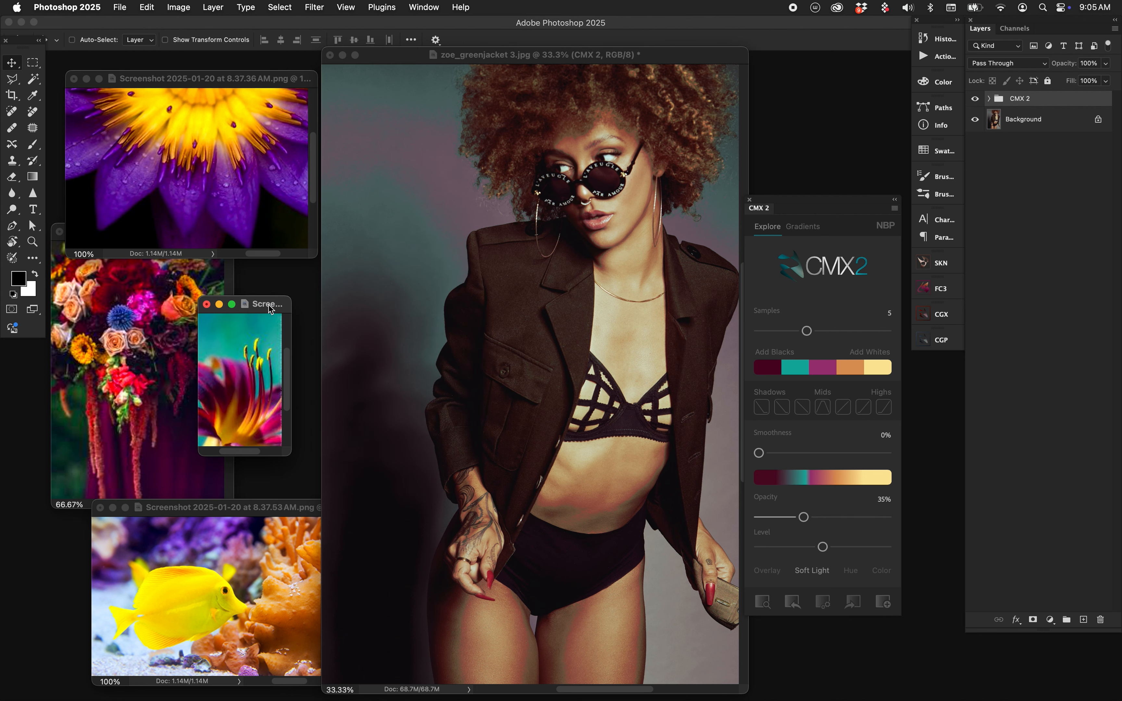
left_click(526, 185)
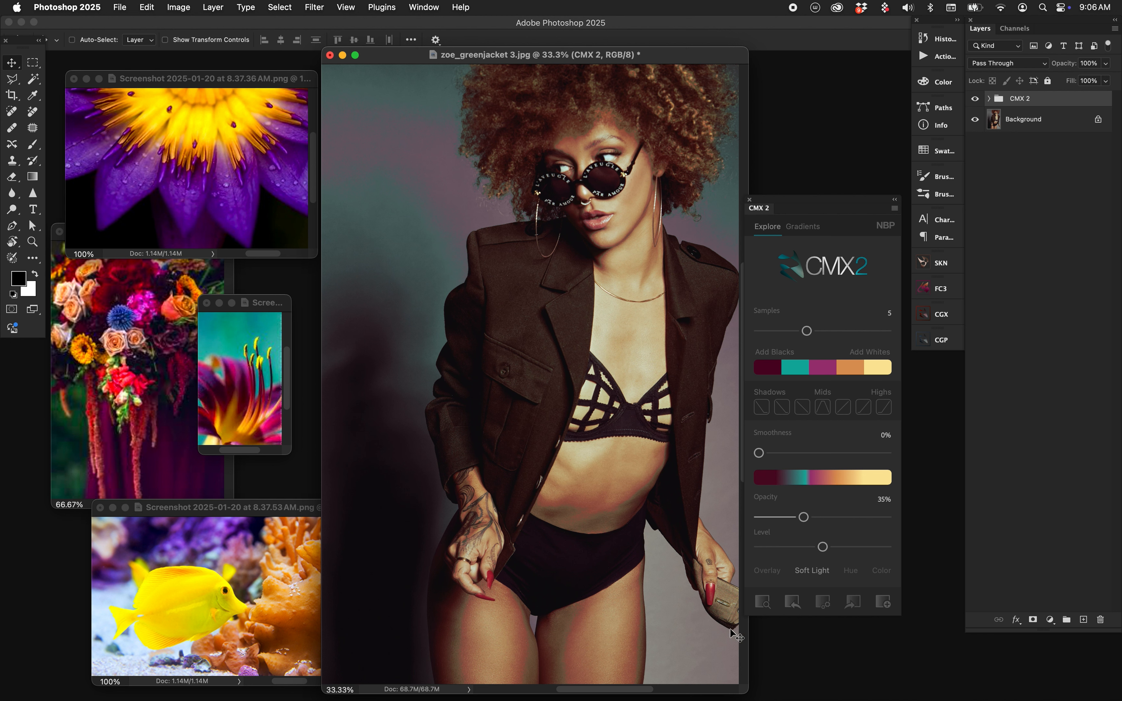
Step: Set the lily gradient's smoothness to 74% and opacity to 76%, and limit it to the range just above Mids
left_click_drag(759, 453, 854, 453)
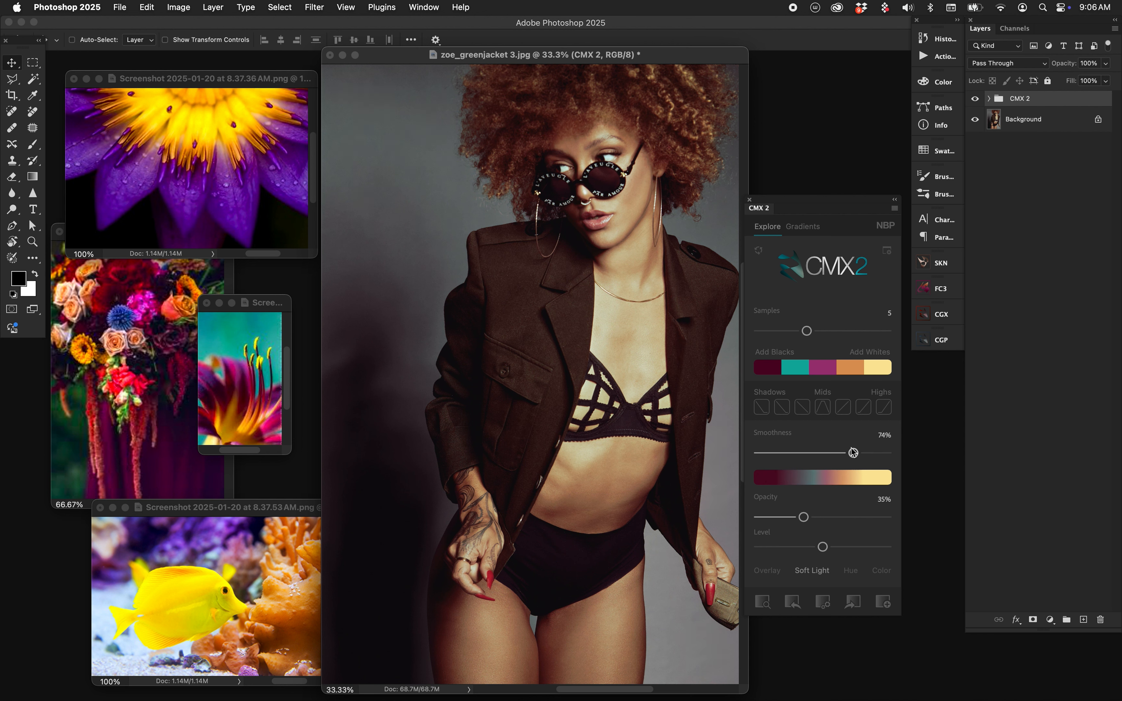
left_click(835, 517)
left_click(975, 98)
left_click(974, 106)
left_click(856, 517)
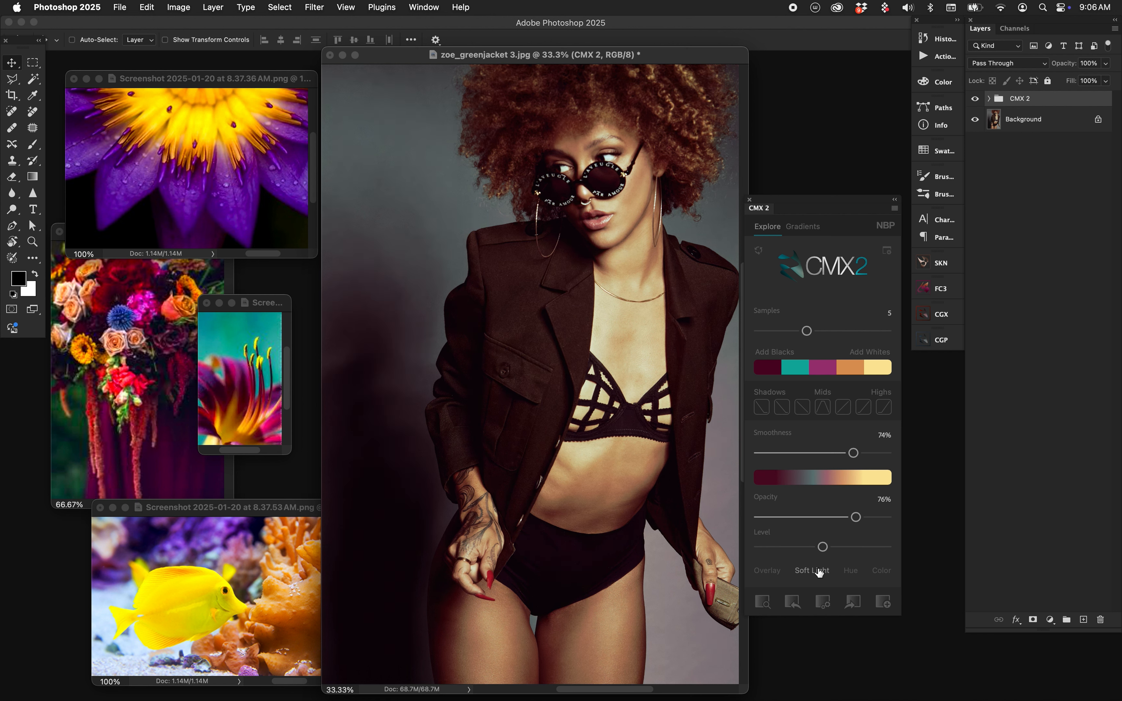
left_click(842, 408)
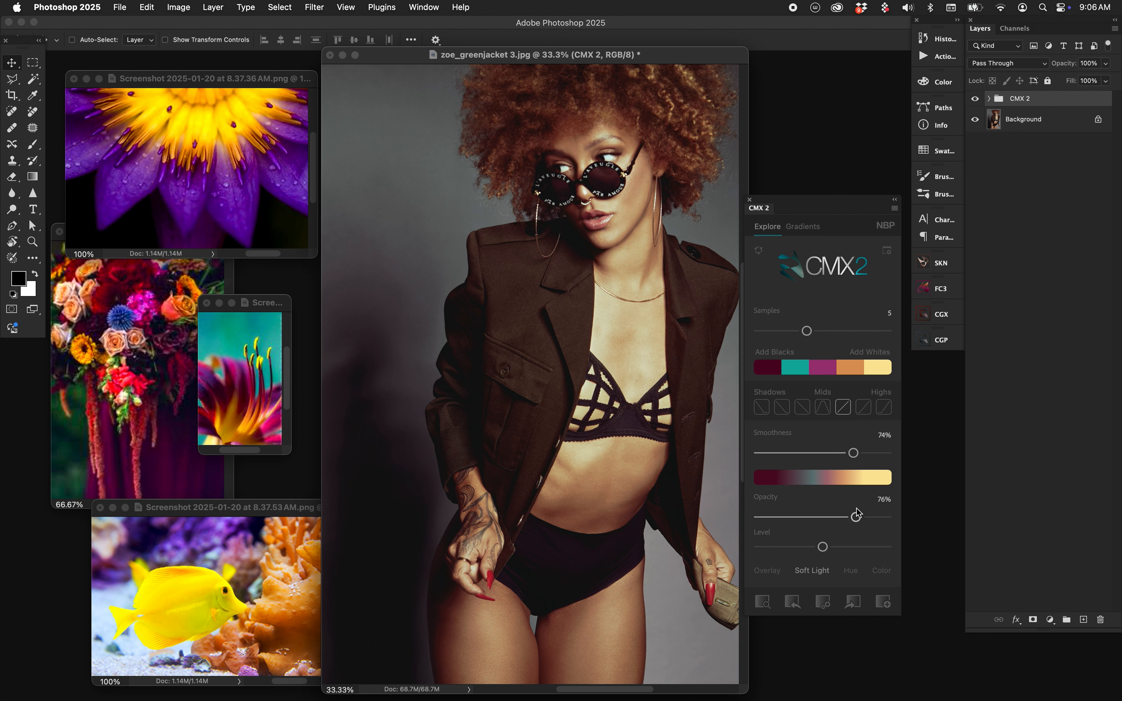
Step: Switch the lily gradient to Overlay at 83% smoothness and 90% opacity, lower its level, and keep the range just above Mids
left_click(822, 408)
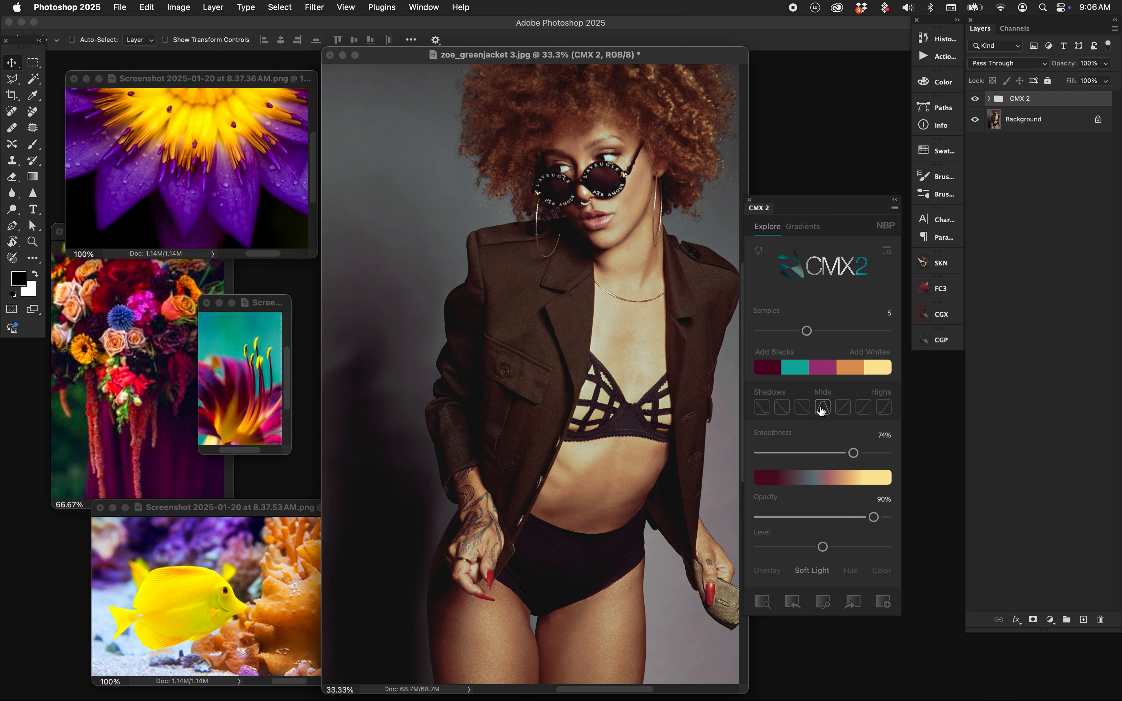
left_click(843, 408)
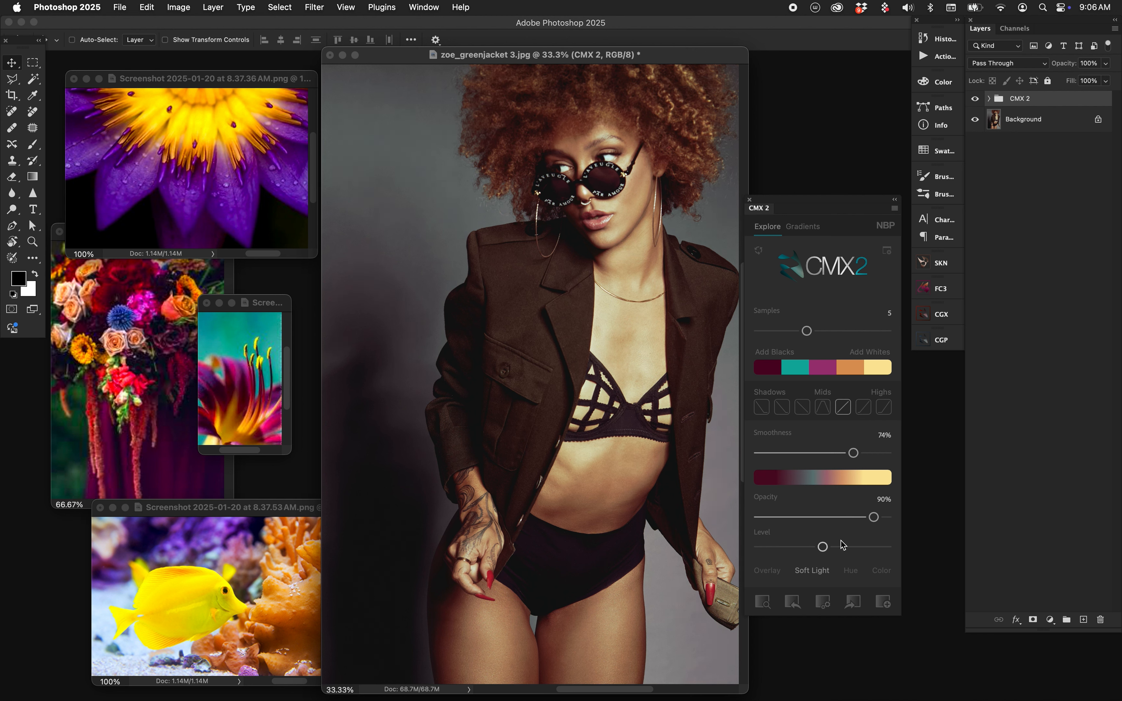
left_click_drag(823, 549, 798, 547)
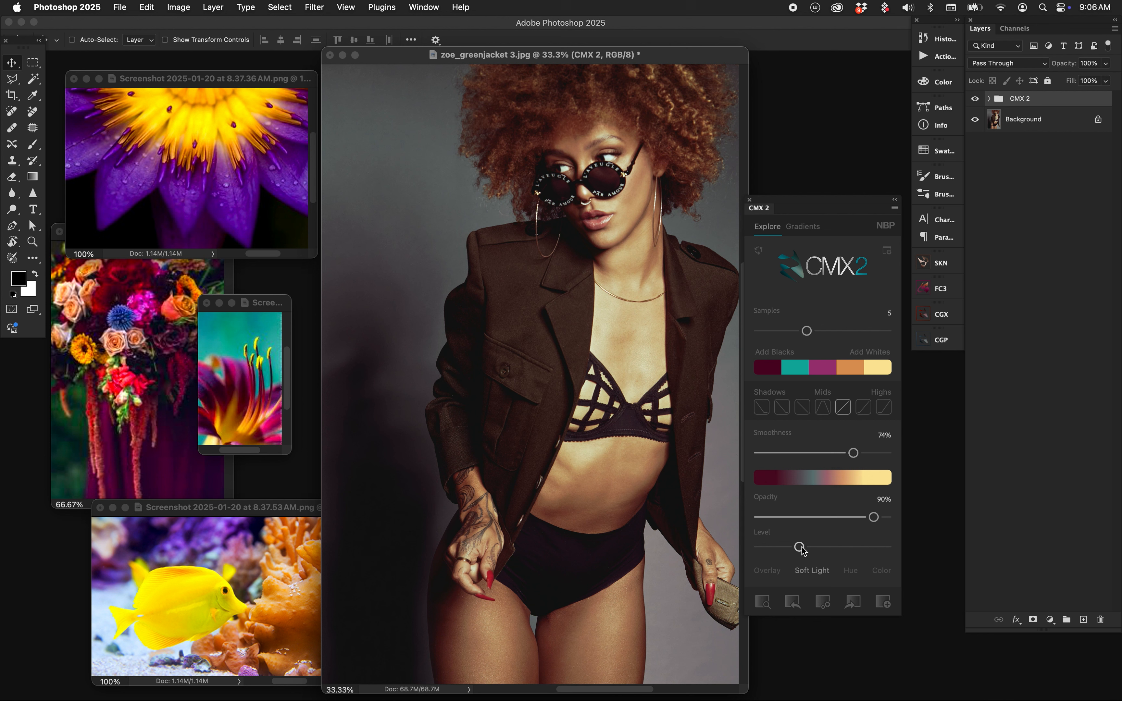
left_click(767, 572)
left_click_drag(853, 453, 866, 457)
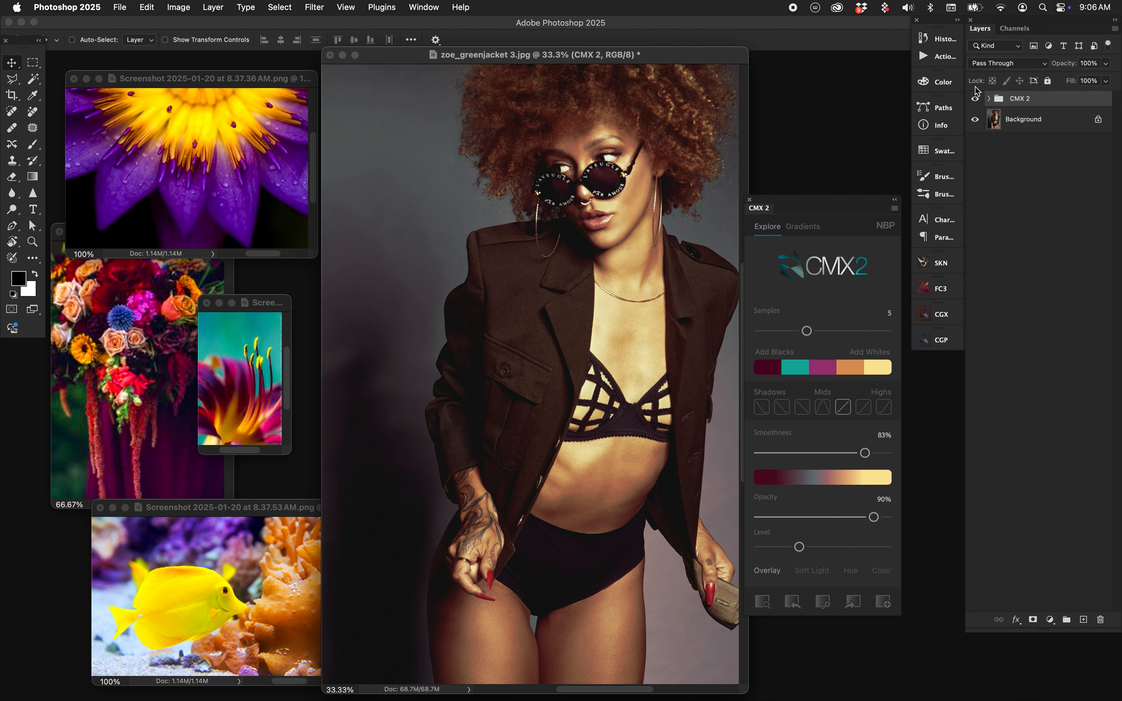
Step: Compare the Overlay lily grade with the original portrait by toggling the CMX 2 group's visibility
left_click(975, 98)
left_click(975, 98)
left_click(975, 99)
left_click(975, 99)
Step: Expand the lily palette to eight samples at 86% smoothness and exclude its pale yellow and orange swatches from the gradient
left_click_drag(807, 331, 856, 331)
mouse_move(866, 454)
left_mouse_down()
mouse_move(830, 453)
mouse_move(868, 453)
left_mouse_up()
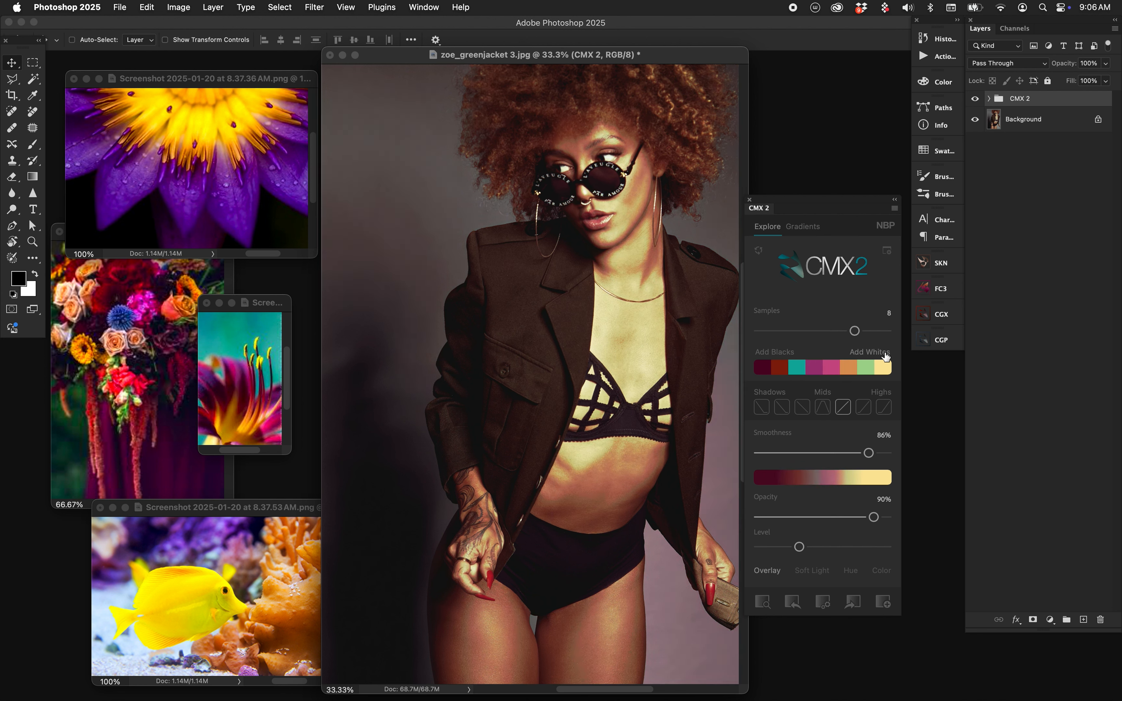
left_click(885, 372)
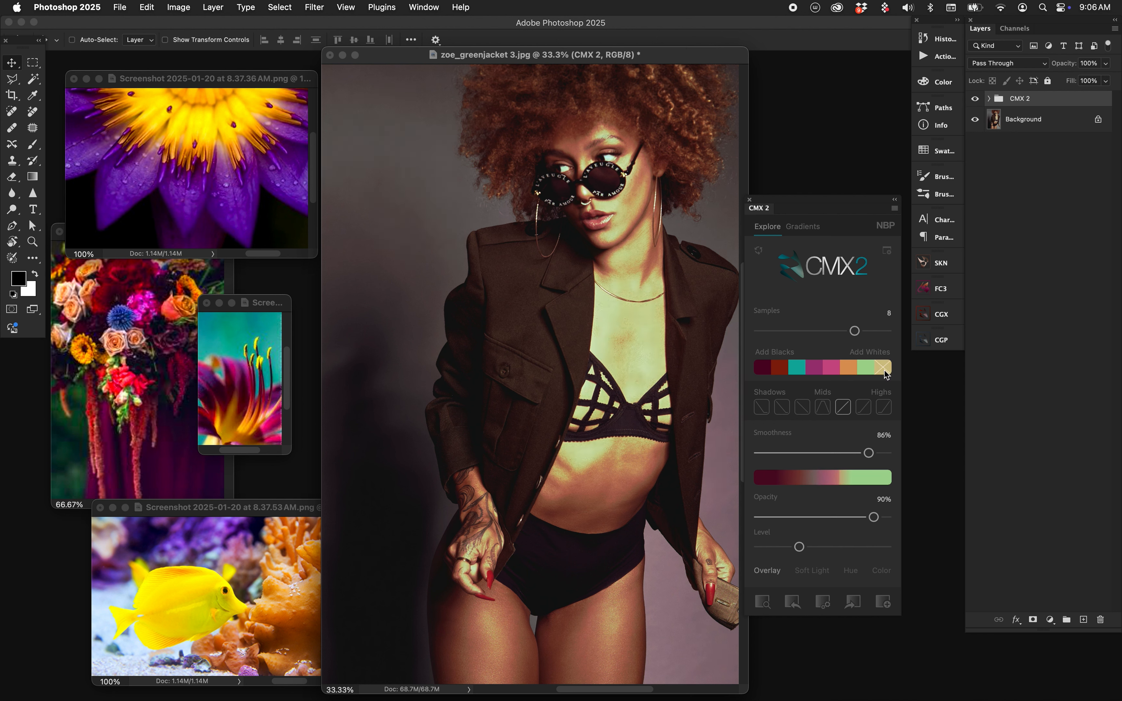
left_click(848, 372)
Step: Set the gradient to Soft Light with 79% smoothness and 92% opacity, and compare it with the original portrait
left_click_drag(867, 454, 860, 453)
left_click(811, 570)
left_click_drag(874, 518, 876, 517)
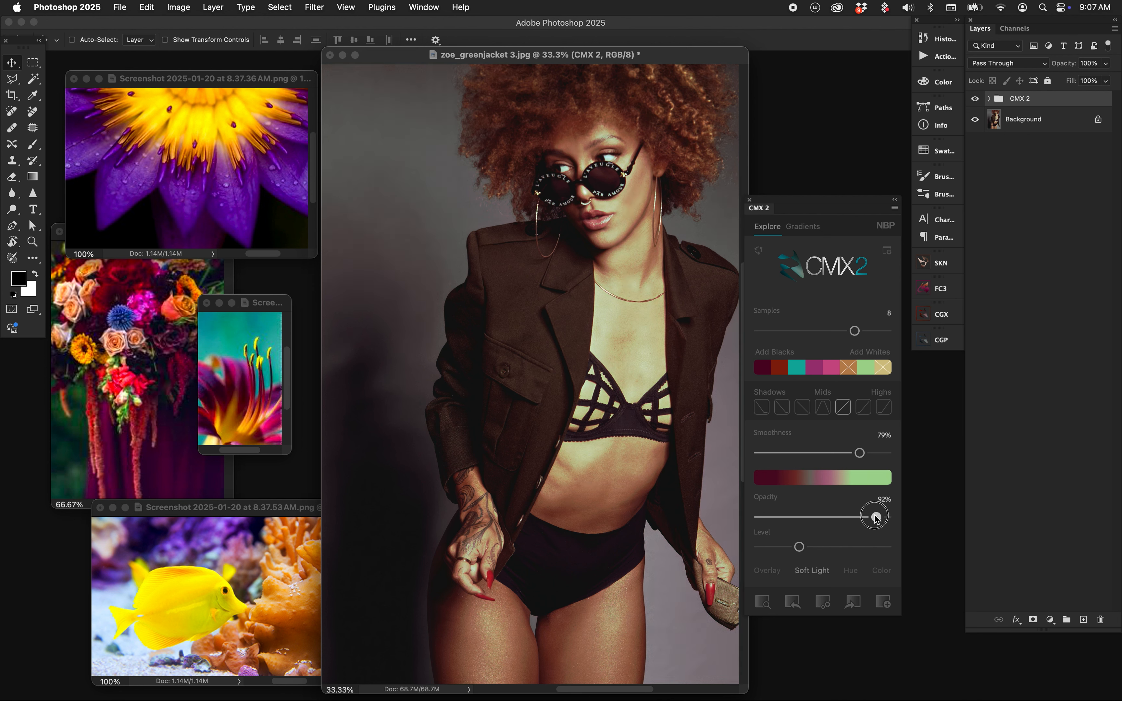
left_click(975, 100)
left_click(975, 99)
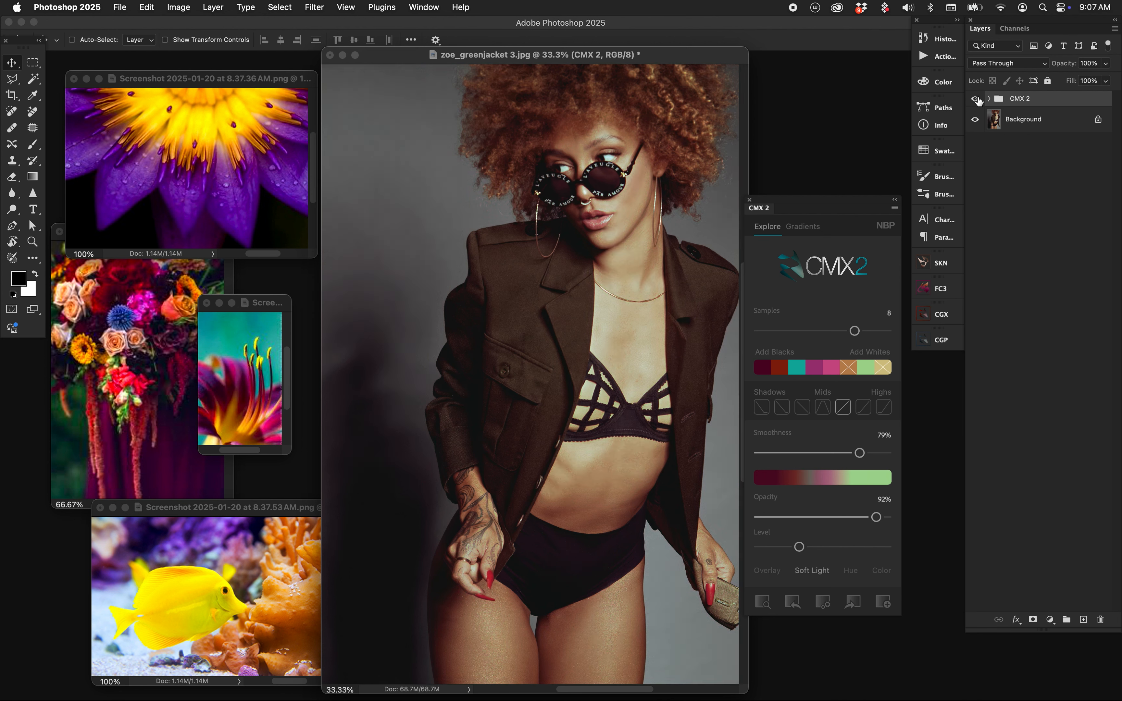
Step: Try the Mids and Shadows ranges, settle on the second Shadows range, and change the gradient's blending from Hue to Color
left_click(825, 412)
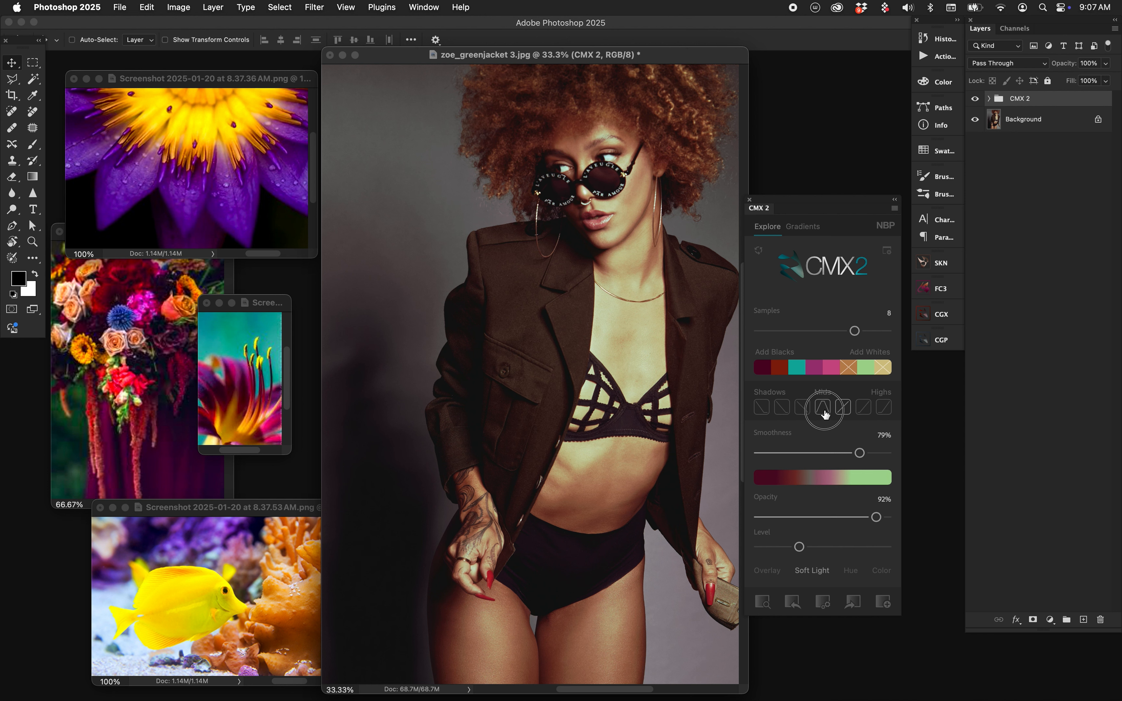
left_click(802, 409)
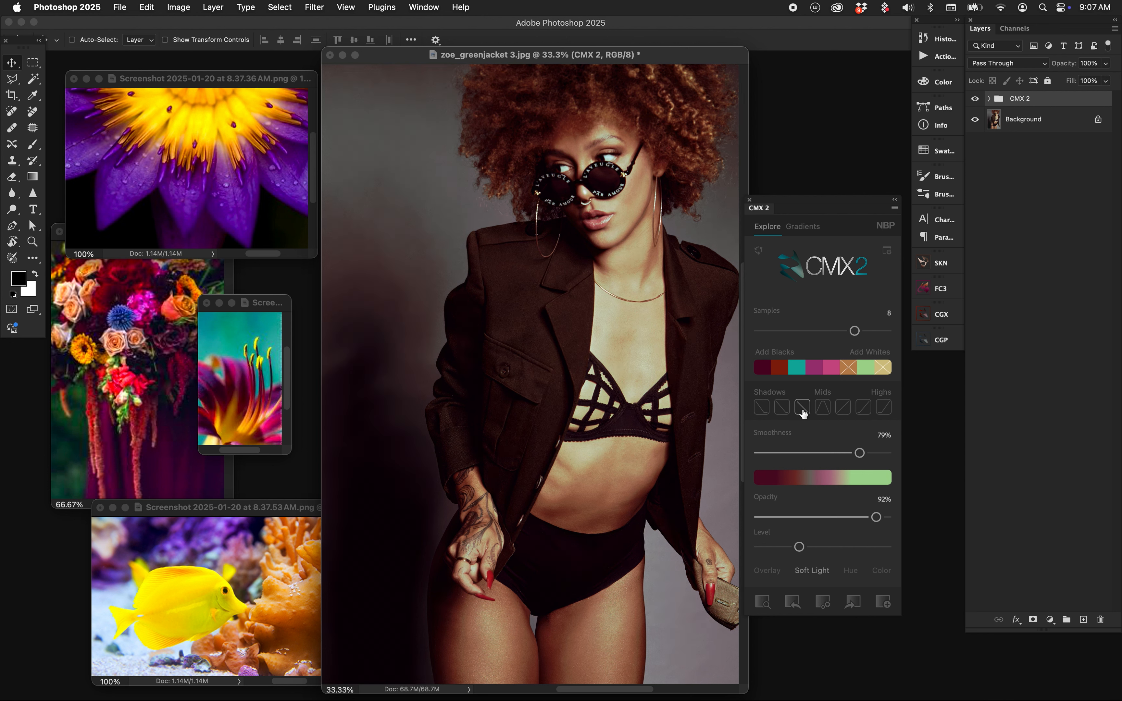
left_click(762, 407)
left_click(781, 408)
left_click(850, 571)
left_click(880, 572)
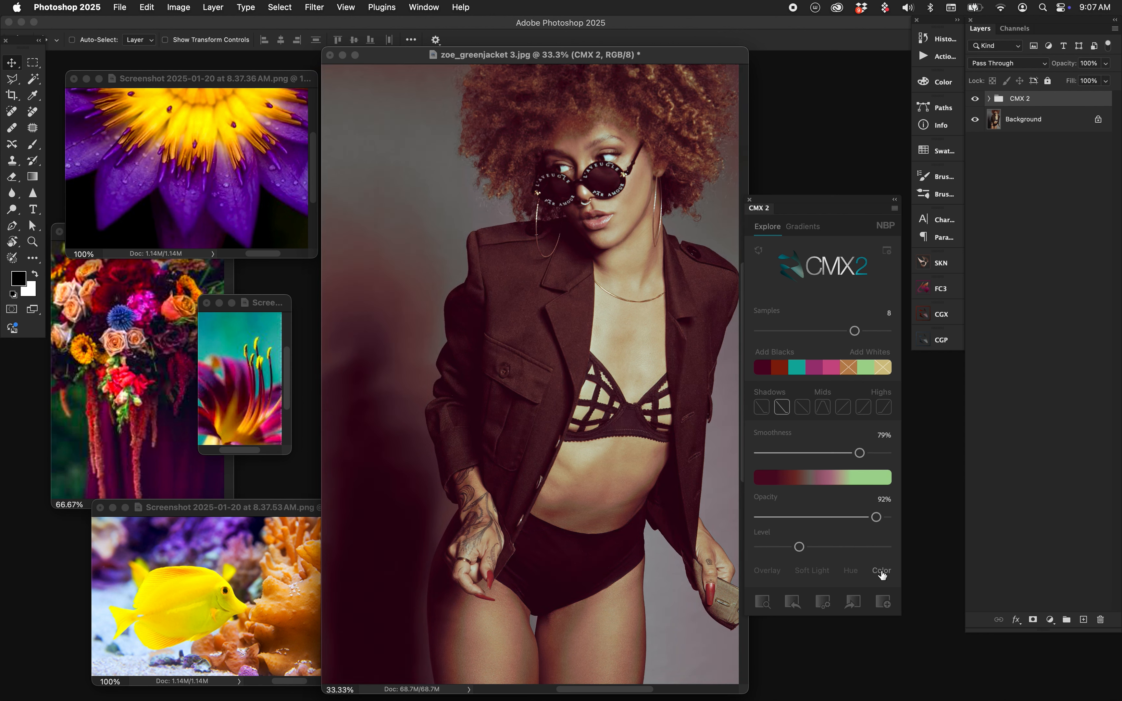
Step: Compare the shadow-tinted grade with the original portrait, and delete the CMX 2 group
left_click(976, 99)
left_click(975, 99)
key("Delete")
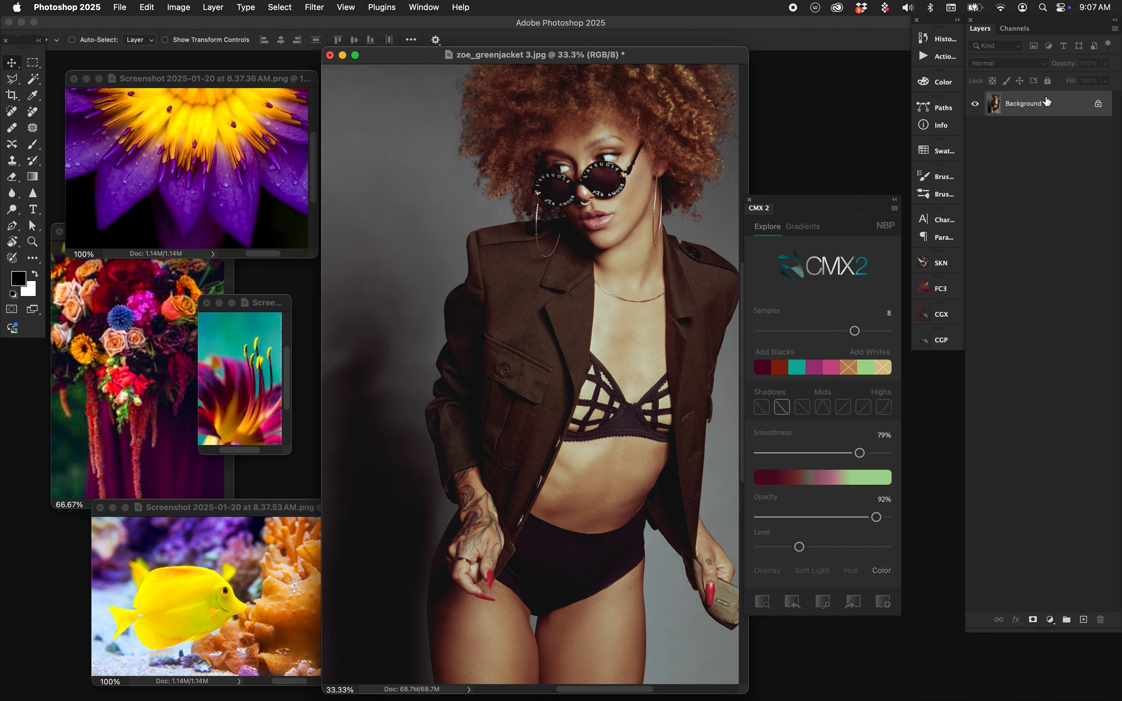
Step: Review the purple flower, lily, bouquet and yellow fish reference images by activating each one in turn
left_click(218, 159)
left_click(234, 350)
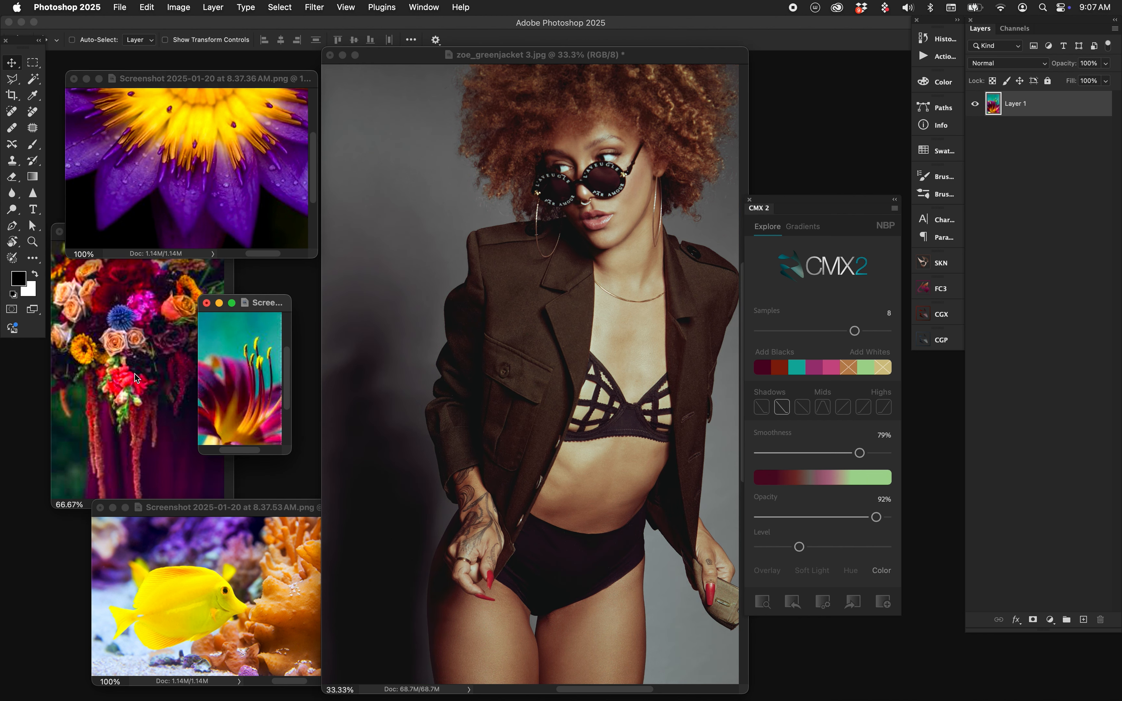
left_click(135, 375)
left_click(308, 567)
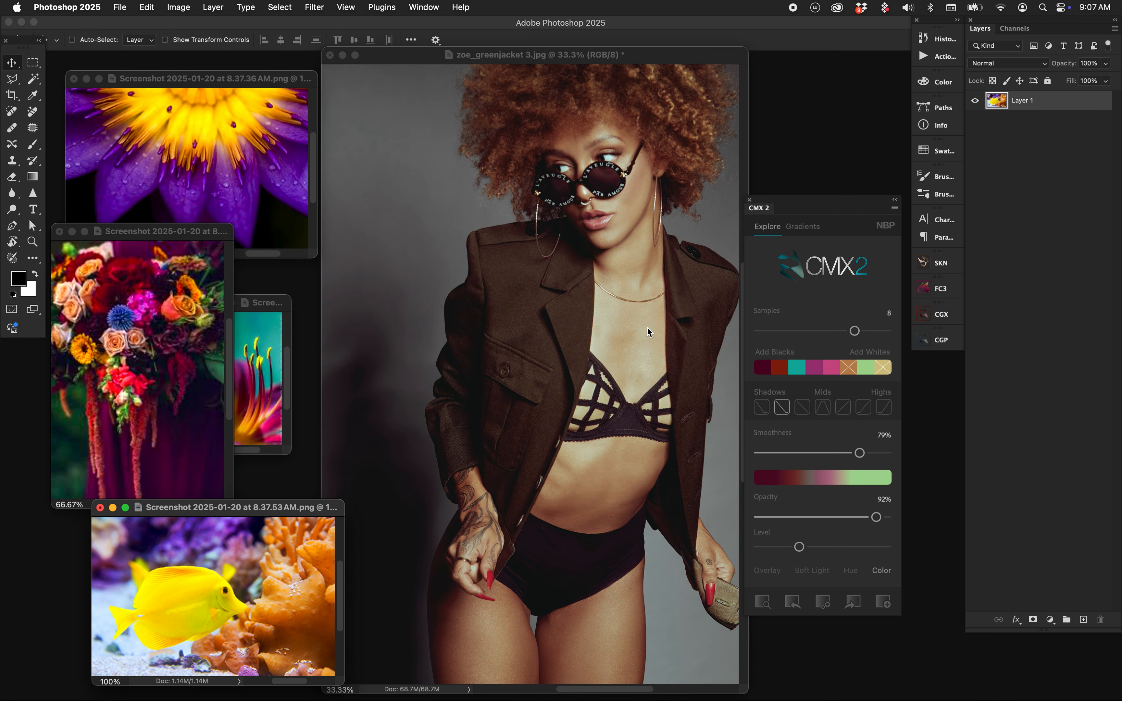